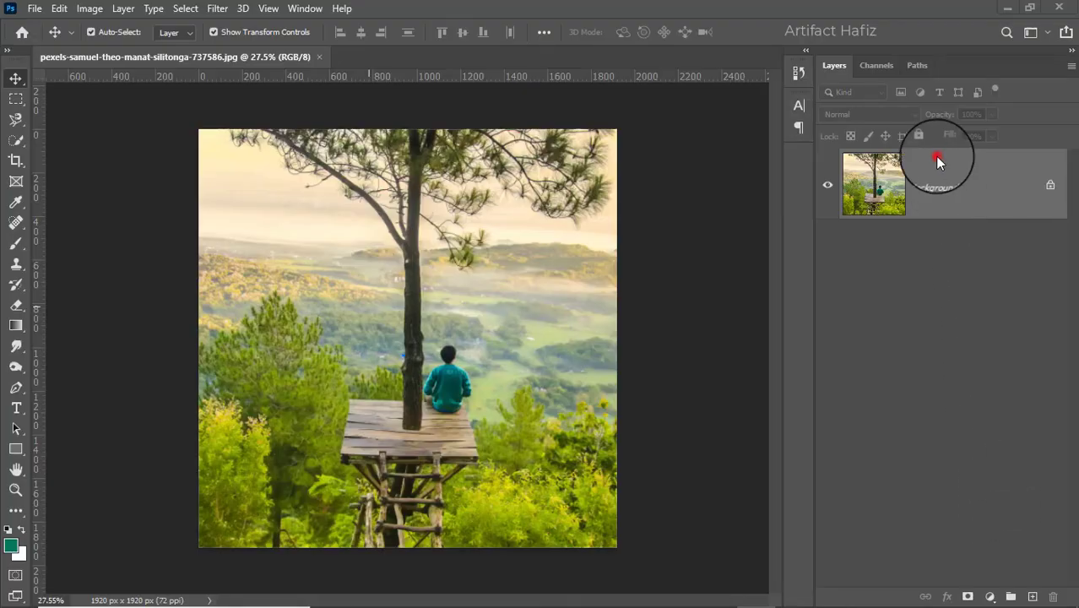
# Add a Brightness/Contrast layer over the Background with brightness -86 and contrast 17
pyautogui.click(938, 161)
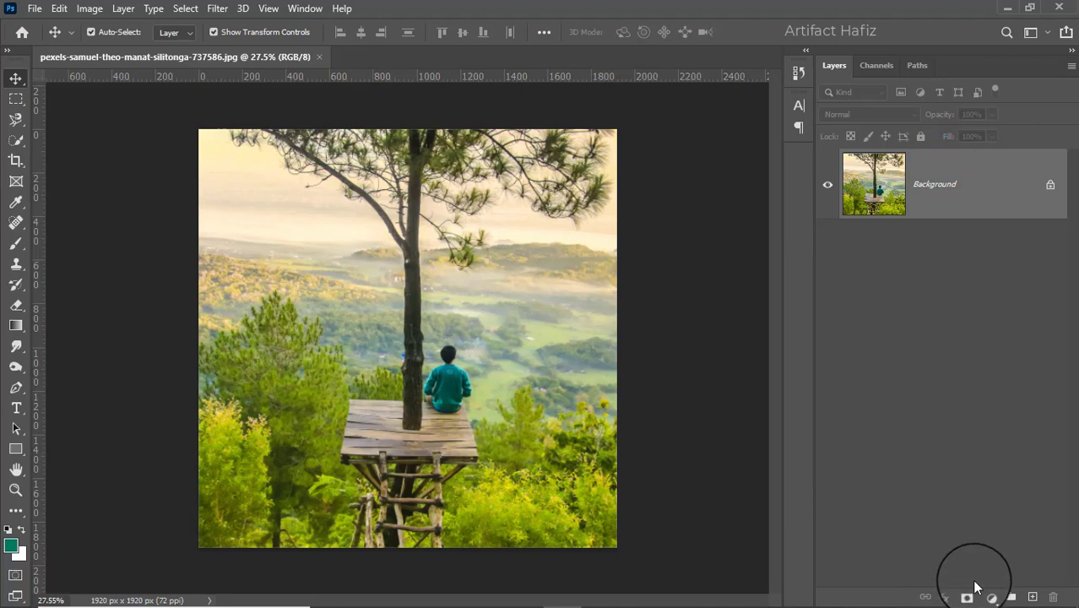
pyautogui.click(989, 596)
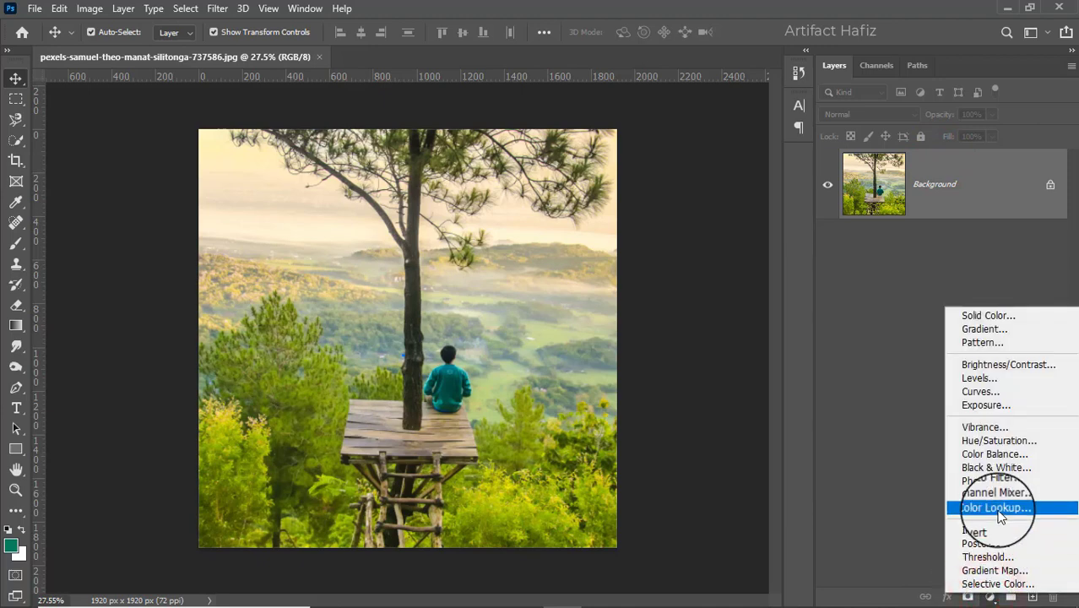
pyautogui.click(983, 363)
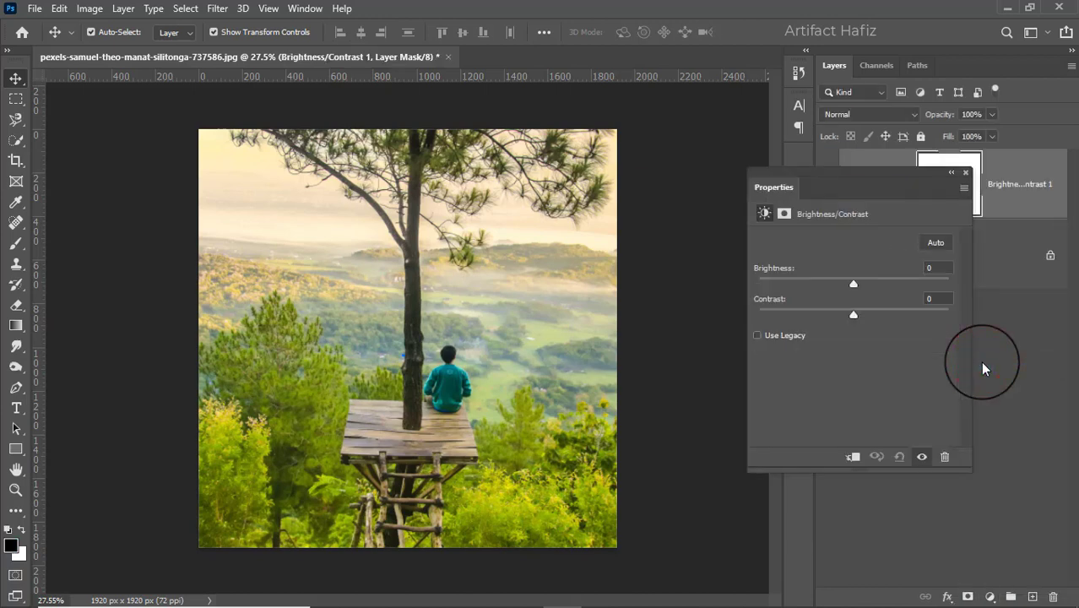
pyautogui.moveTo(854, 284); pyautogui.dragTo(786, 294)
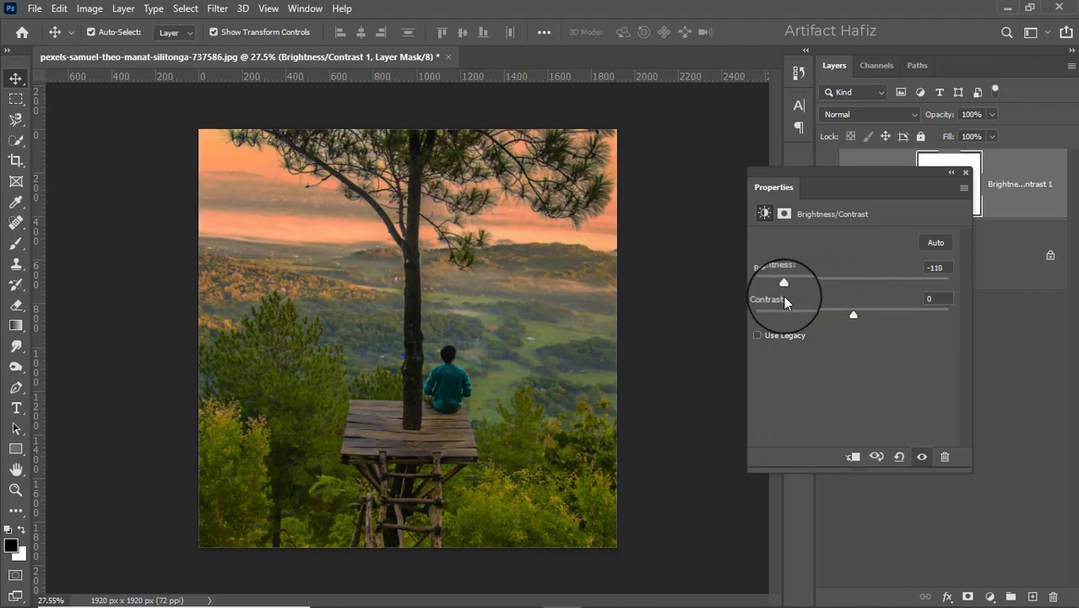
pyautogui.moveTo(783, 282); pyautogui.dragTo(798, 287)
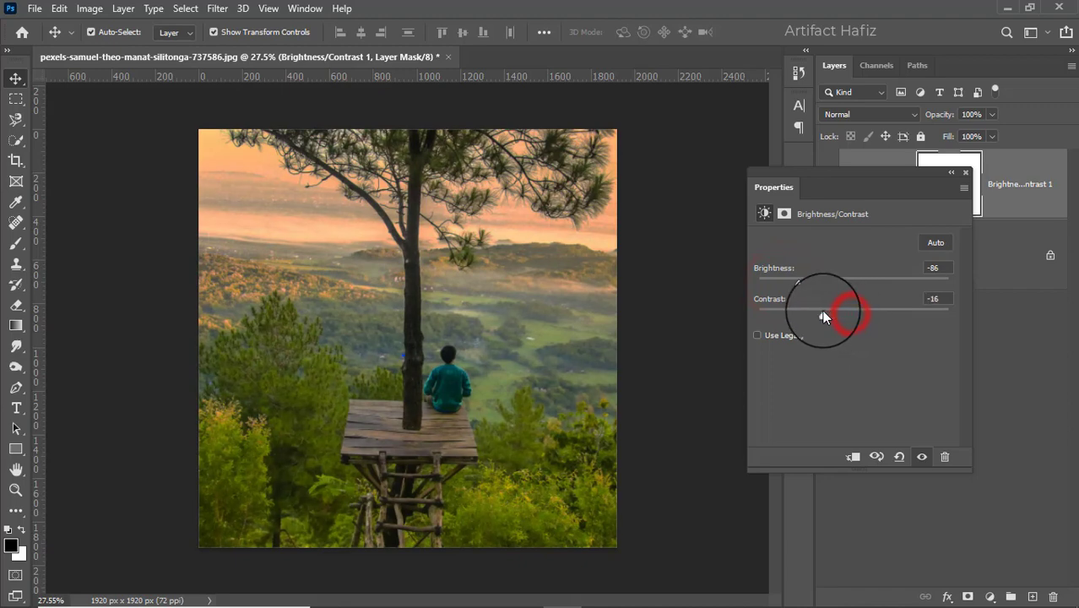
pyautogui.moveTo(814, 309)
pyautogui.mouseDown()
pyautogui.moveTo(885, 309)
pyautogui.moveTo(870, 303)
pyautogui.mouseUp()
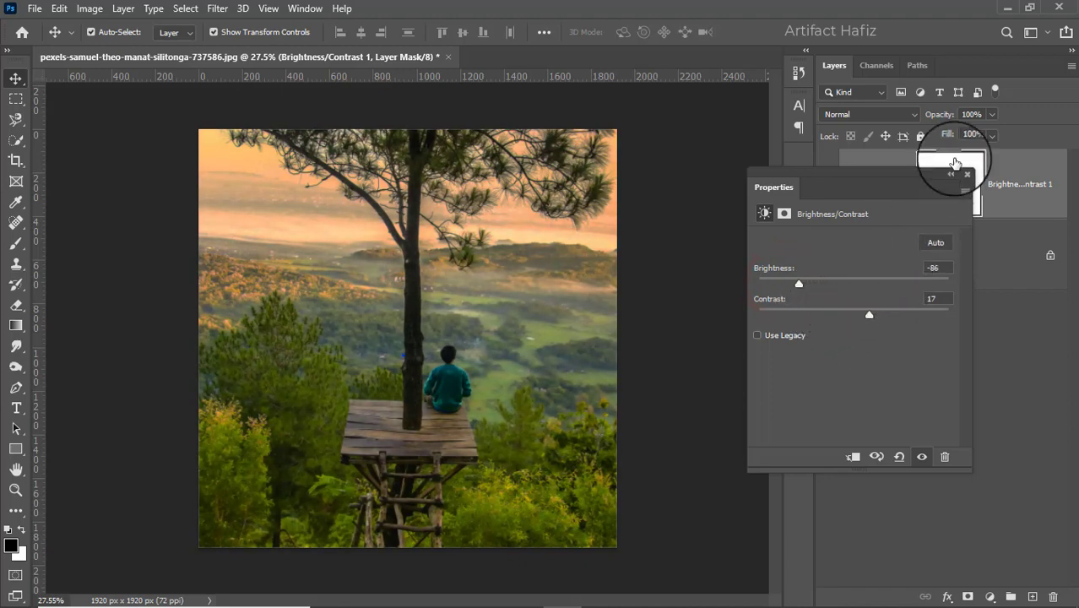
pyautogui.click(966, 175)
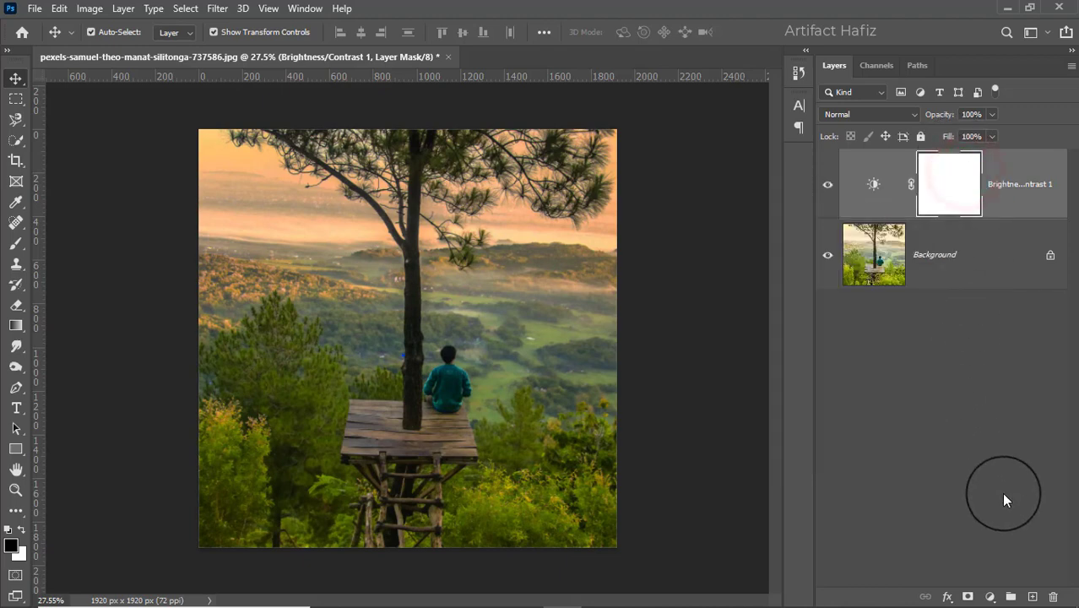
# Add a Curves layer with a lower and an upper point that lift the curve
pyautogui.click(988, 597)
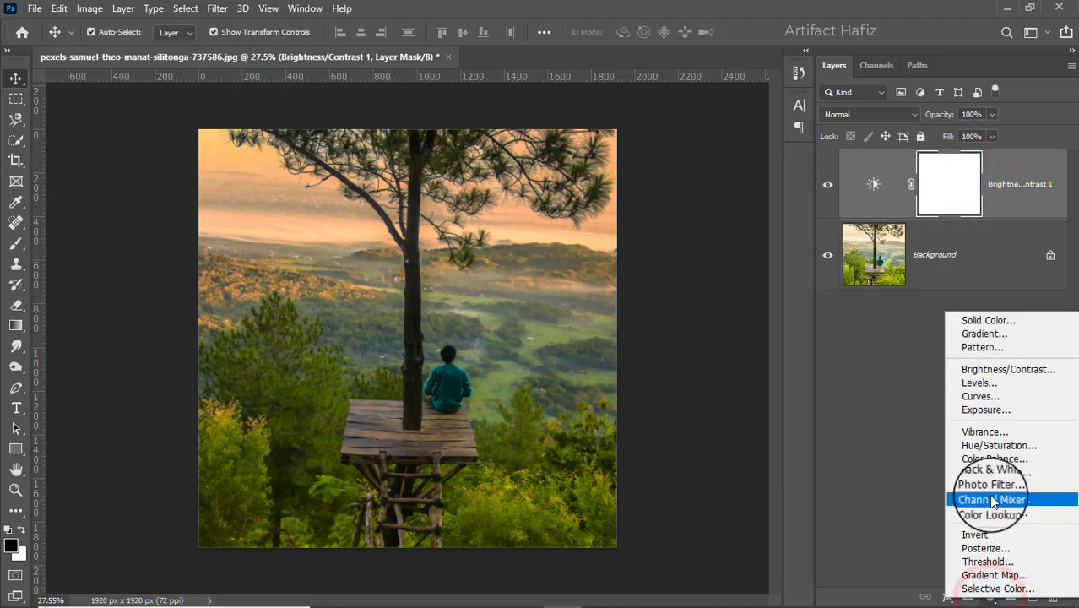
pyautogui.click(979, 393)
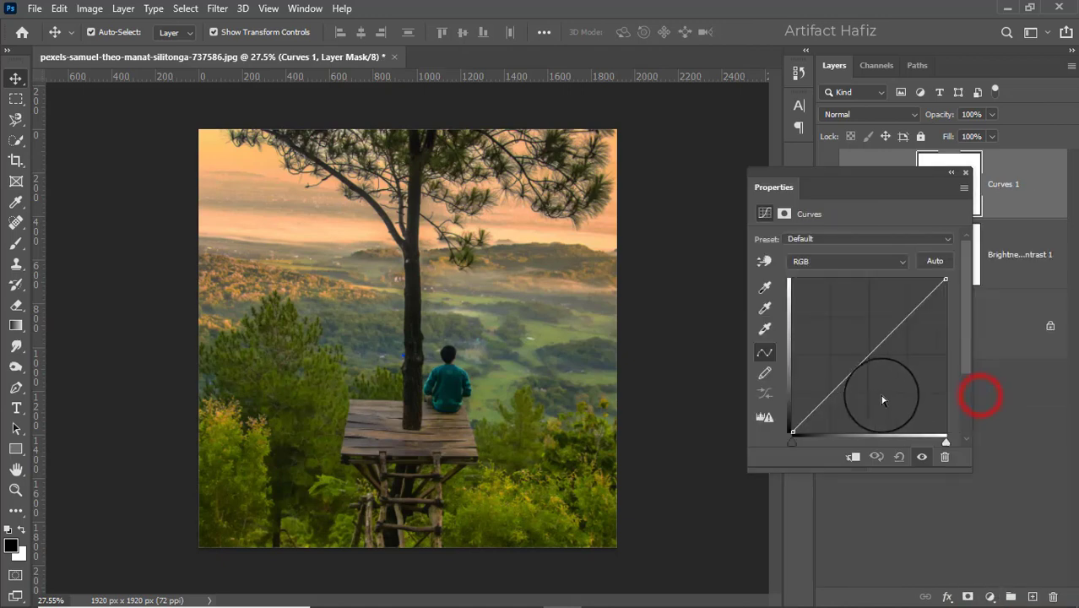
pyautogui.moveTo(831, 389); pyautogui.dragTo(835, 391)
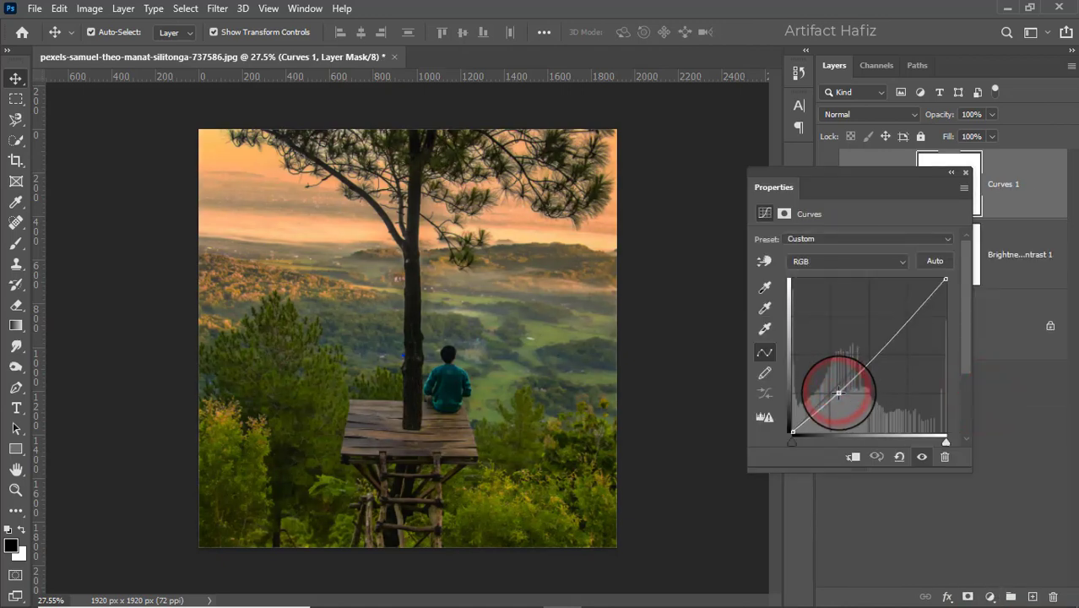
pyautogui.click(897, 308)
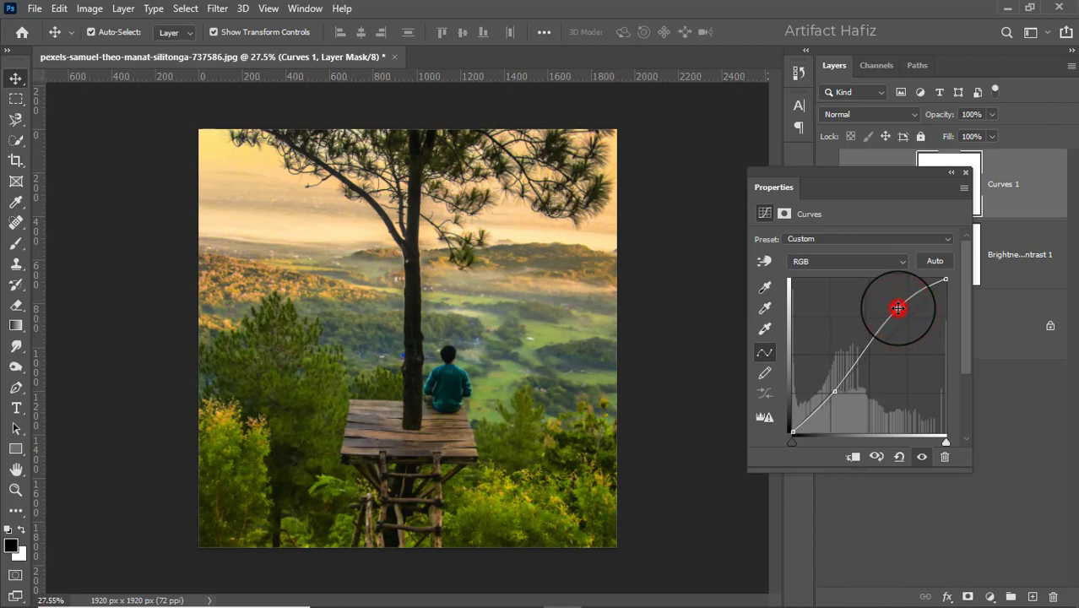
pyautogui.moveTo(897, 308); pyautogui.dragTo(902, 311)
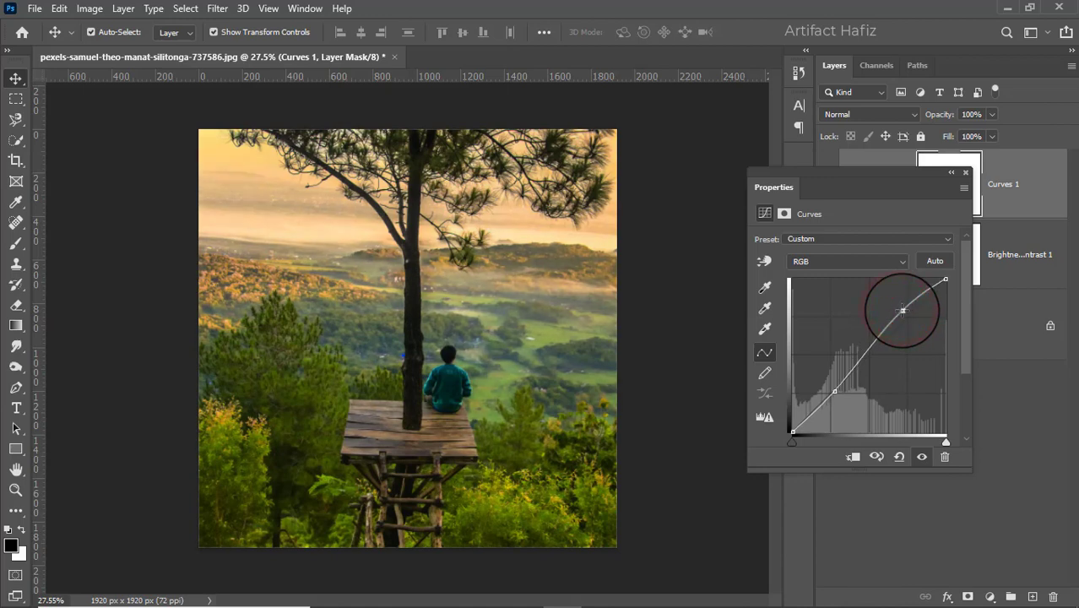
pyautogui.click(966, 173)
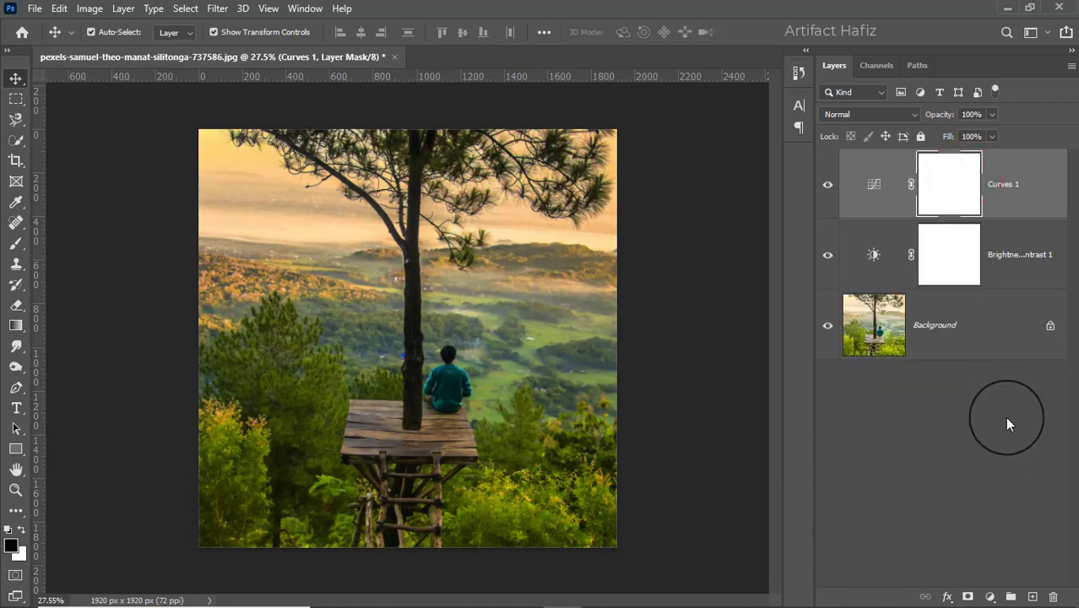
# Add a Color Balance layer with midtones set to +6, -26, +9
pyautogui.click(990, 597)
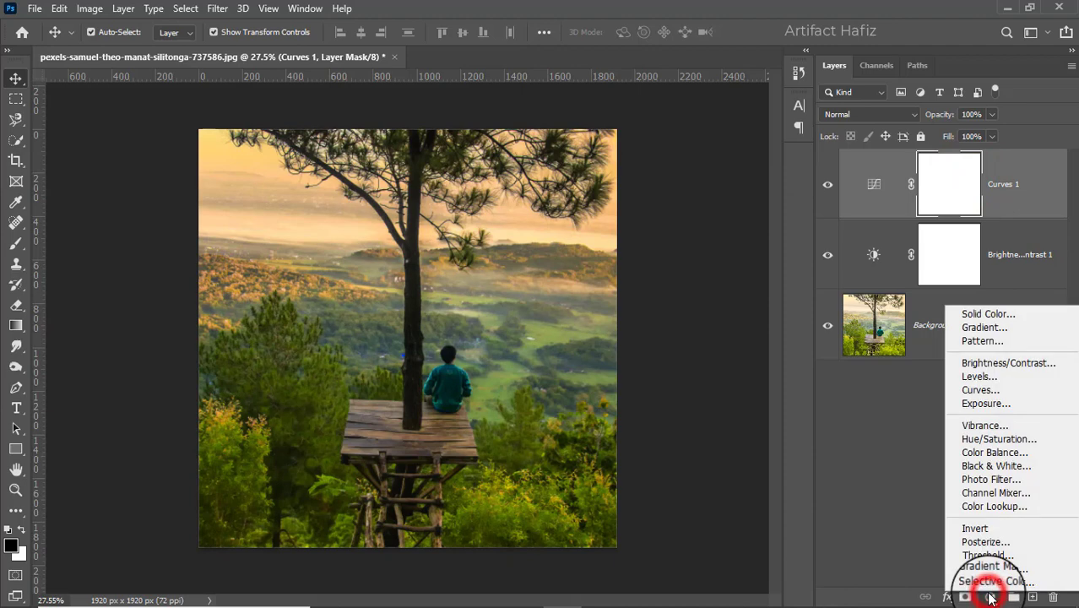
pyautogui.click(998, 452)
pyautogui.moveTo(832, 276)
pyautogui.mouseDown()
pyautogui.moveTo(847, 303)
pyautogui.moveTo(824, 302)
pyautogui.mouseUp()
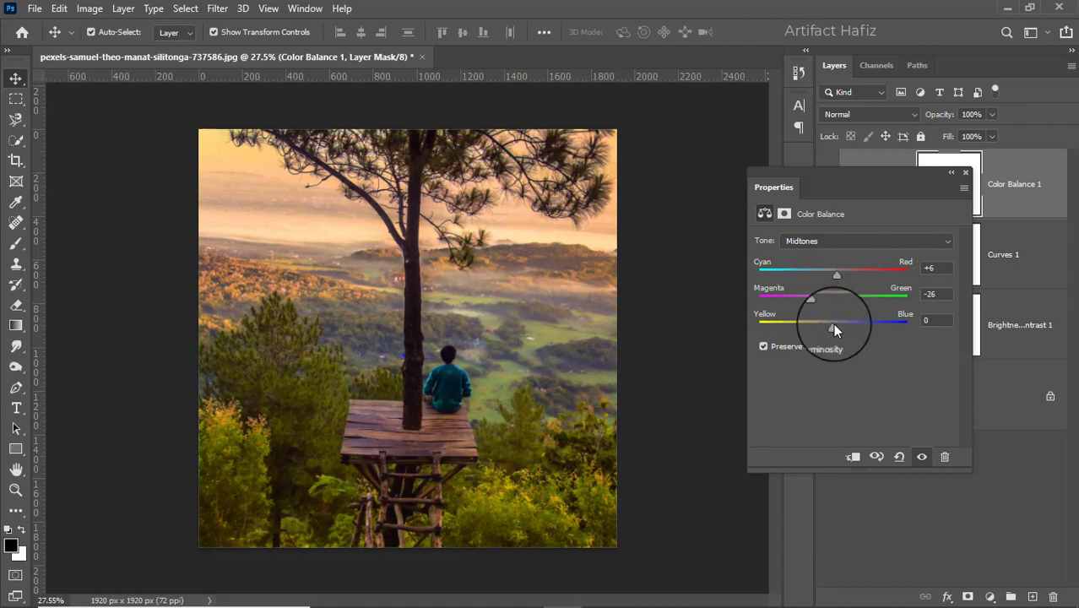
pyautogui.moveTo(833, 324)
pyautogui.mouseDown()
pyautogui.moveTo(851, 326)
pyautogui.moveTo(838, 325)
pyautogui.mouseUp()
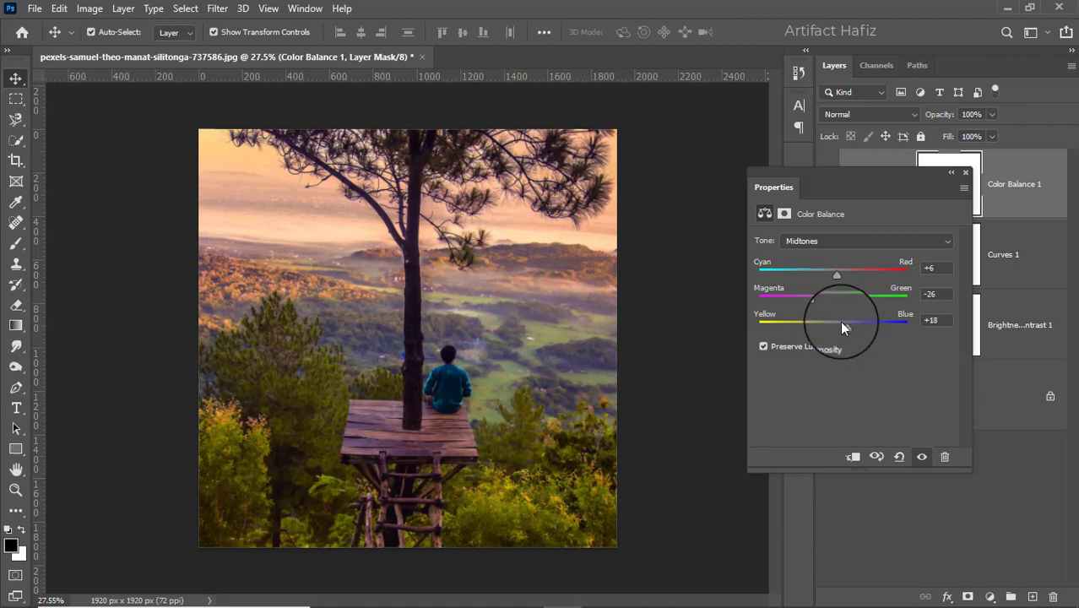
# Set the Color Balance shadows to +6, -2, +8
pyautogui.click(821, 243)
pyautogui.click(820, 243)
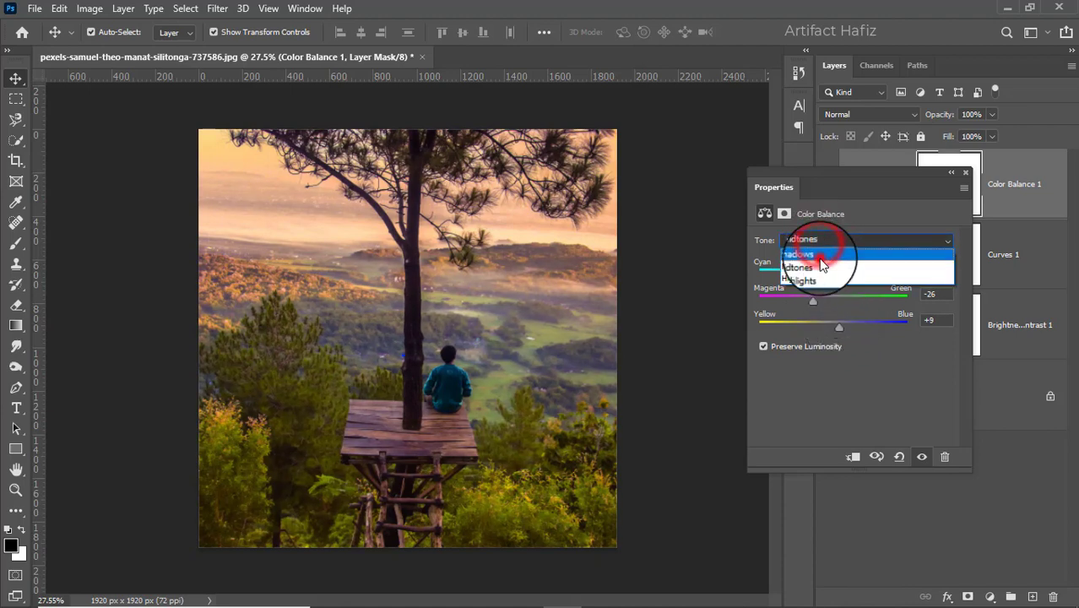
pyautogui.click(821, 256)
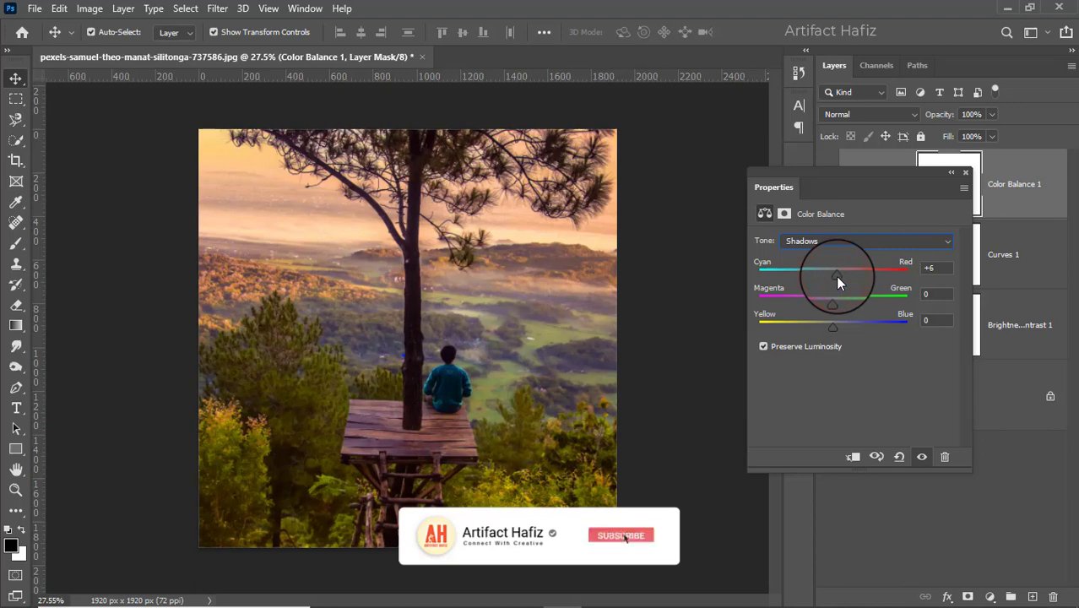
pyautogui.moveTo(831, 298)
pyautogui.mouseDown()
pyautogui.moveTo(843, 300)
pyautogui.moveTo(831, 311)
pyautogui.moveTo(837, 330)
pyautogui.mouseUp()
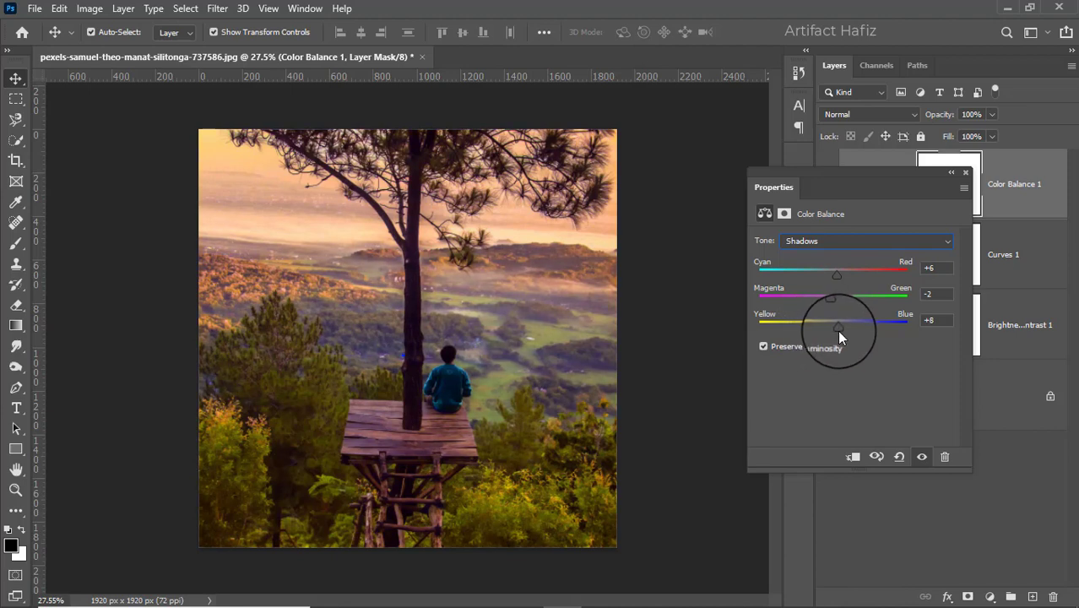
# Set the Color Balance highlights to -30, -16, +11
pyautogui.click(831, 242)
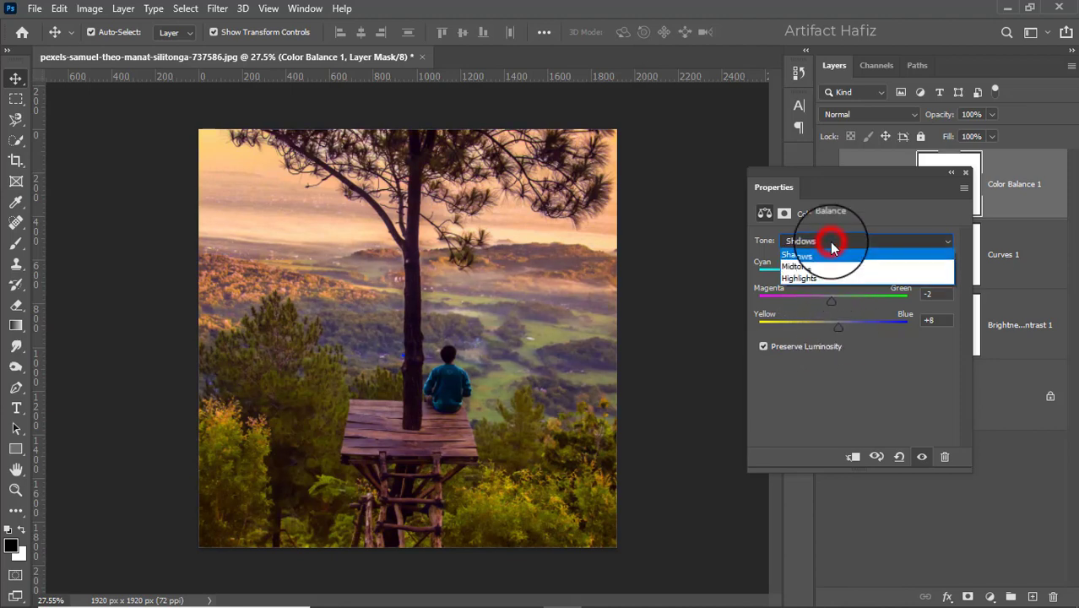
pyautogui.click(834, 277)
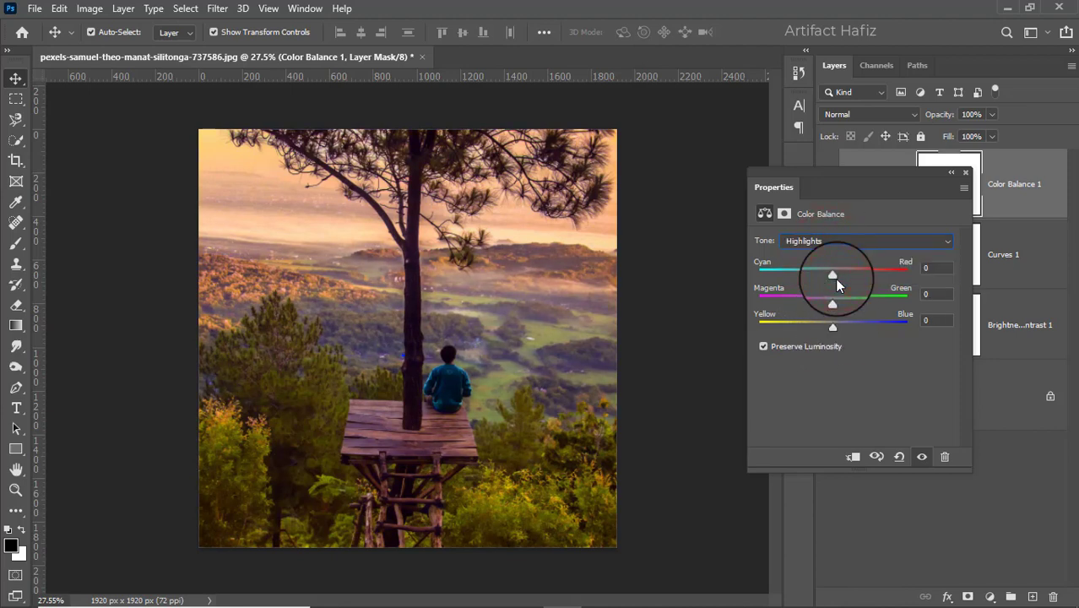
pyautogui.moveTo(834, 275)
pyautogui.mouseDown()
pyautogui.moveTo(811, 278)
pyautogui.moveTo(832, 306)
pyautogui.moveTo(819, 306)
pyautogui.moveTo(851, 328)
pyautogui.moveTo(884, 325)
pyautogui.moveTo(789, 322)
pyautogui.moveTo(839, 329)
pyautogui.mouseUp()
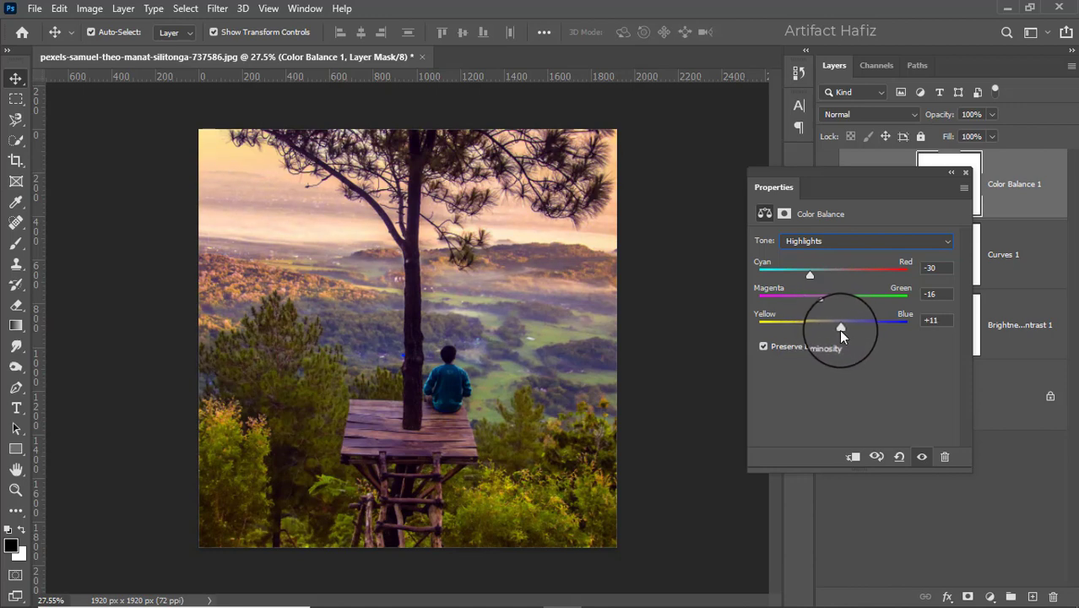
pyautogui.click(966, 175)
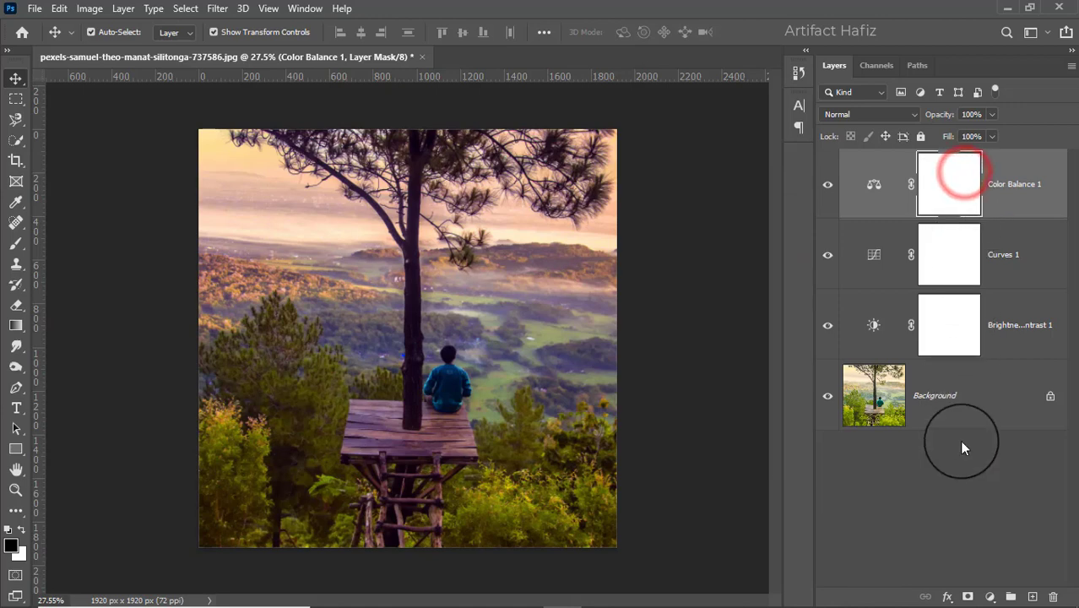
# Add a Color Lookup layer using the Fuji ETERNA 250D Kodak 2395 LUT
pyautogui.click(990, 597)
pyautogui.click(980, 512)
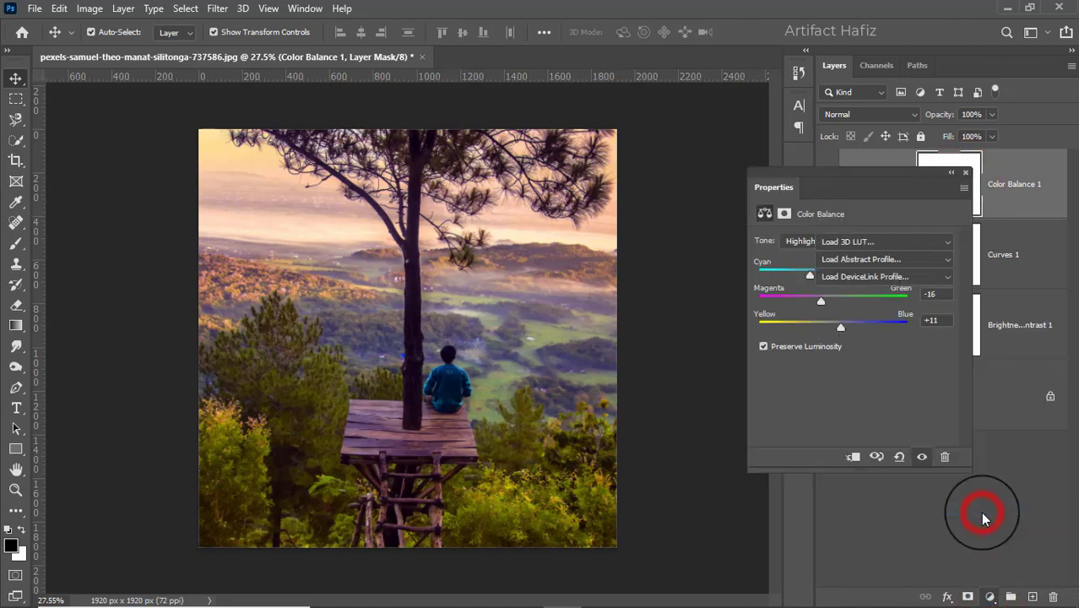
pyautogui.click(866, 243)
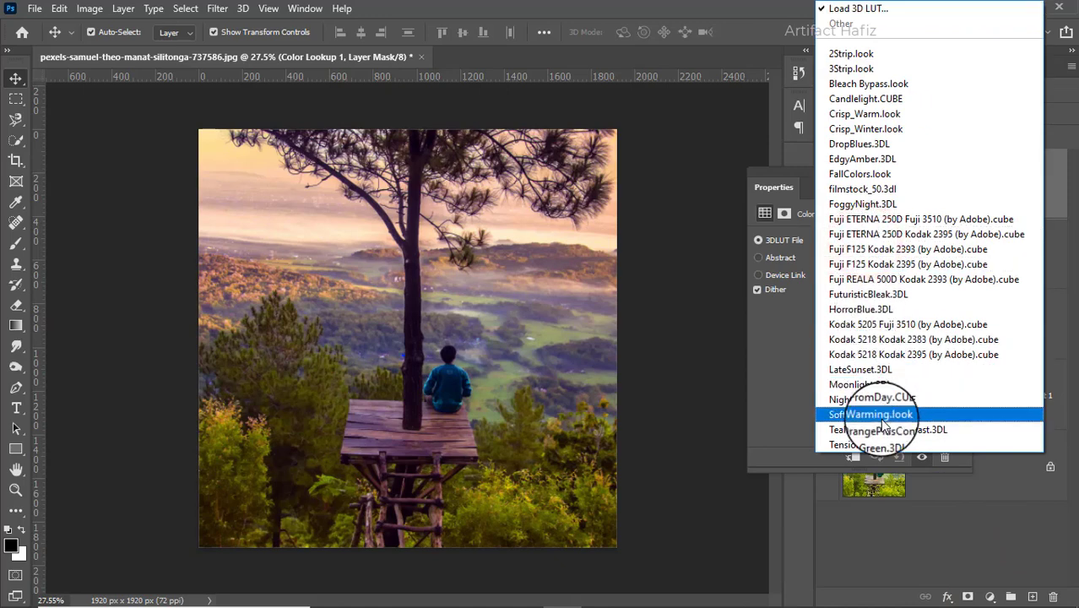
pyautogui.click(888, 235)
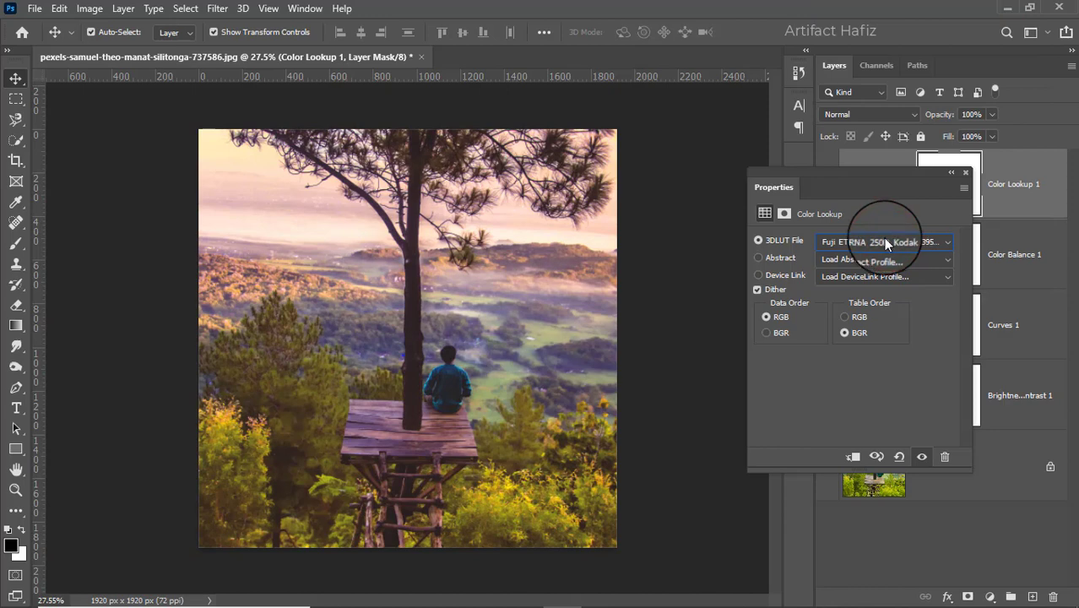
pyautogui.click(965, 173)
# Lower the Color Lookup layer's opacity to 5%
pyautogui.click(1021, 169)
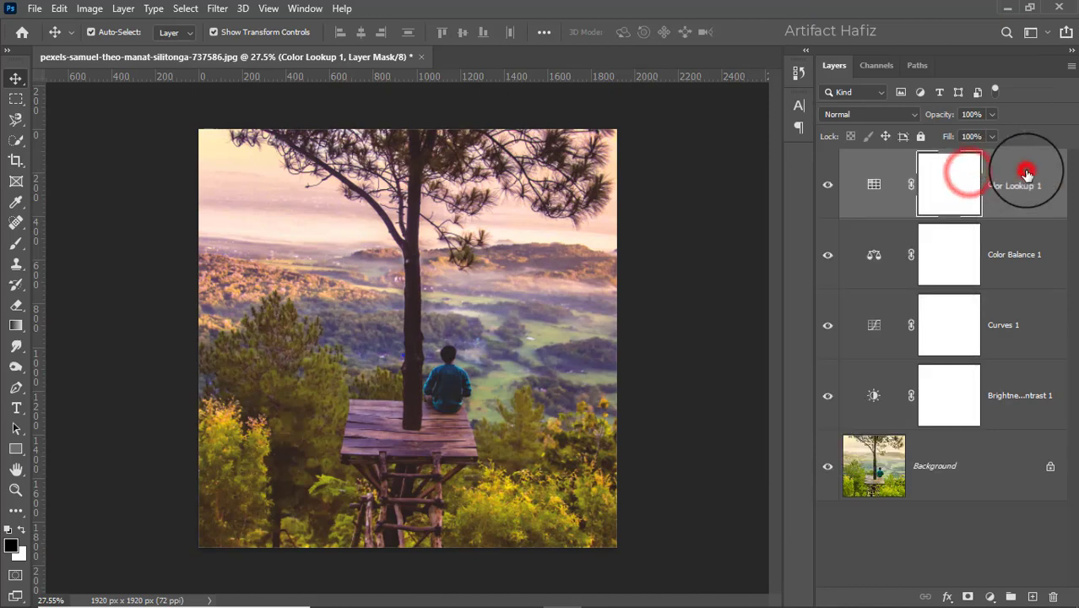
pyautogui.click(992, 114)
pyautogui.moveTo(991, 132); pyautogui.dragTo(922, 135)
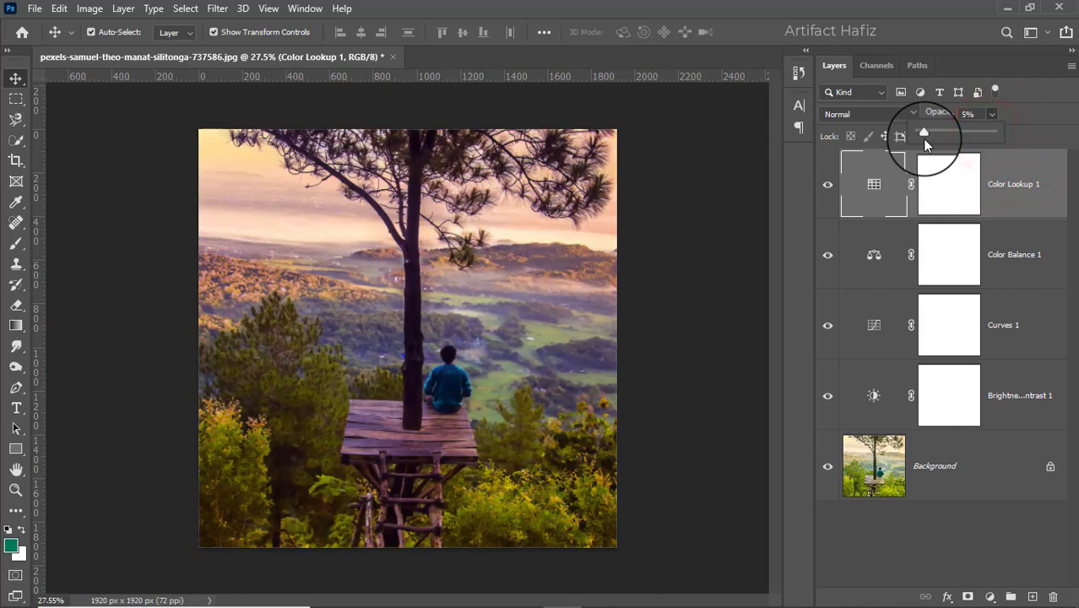
pyautogui.click(992, 597)
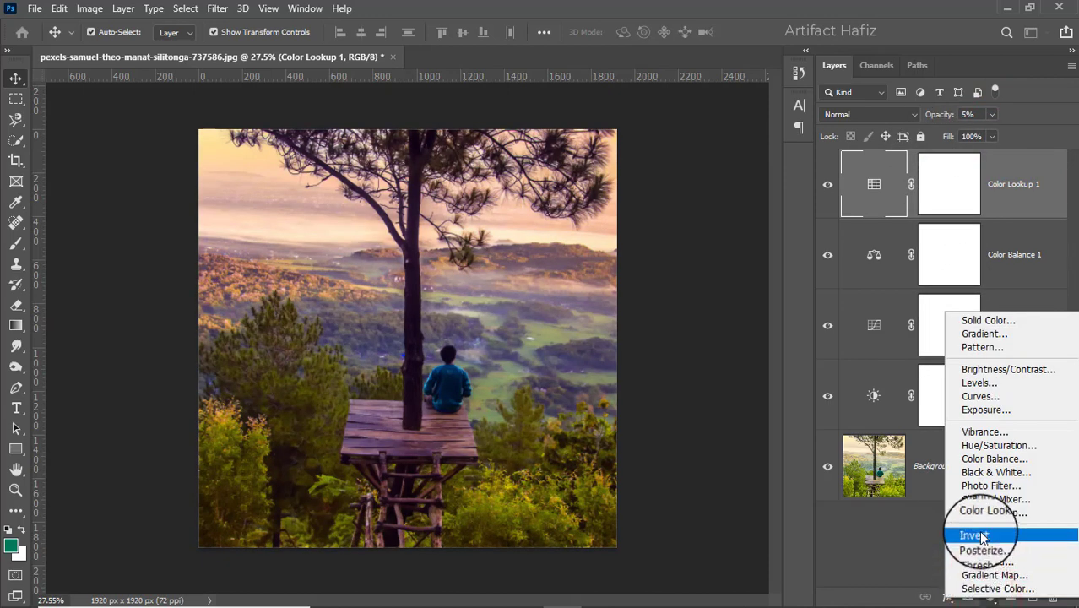
# Add a second Brightness/Contrast layer with brightness at -150
pyautogui.click(993, 369)
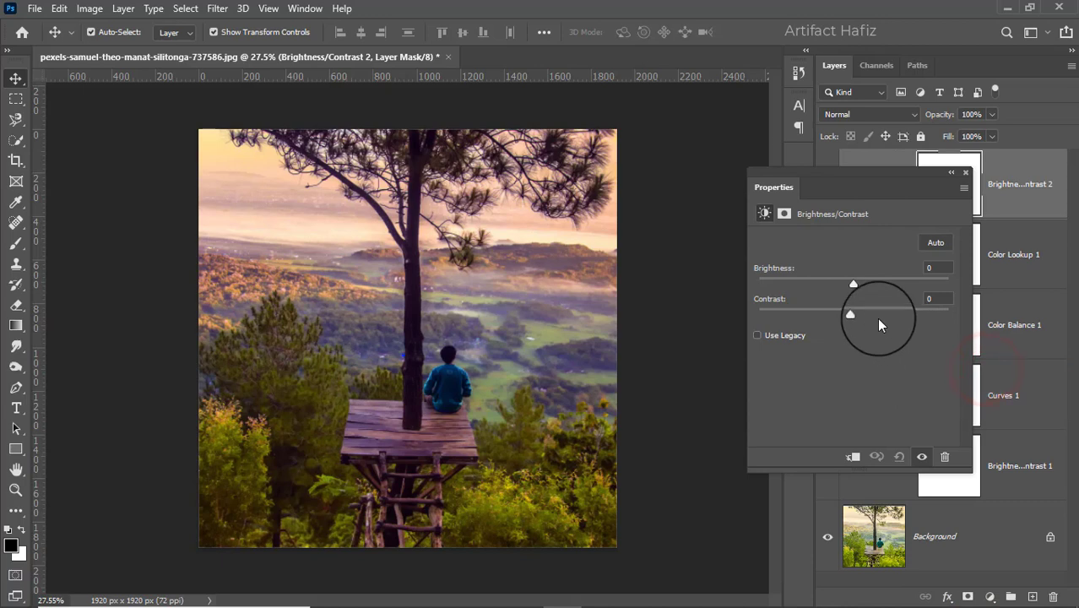
pyautogui.moveTo(853, 285); pyautogui.dragTo(759, 291)
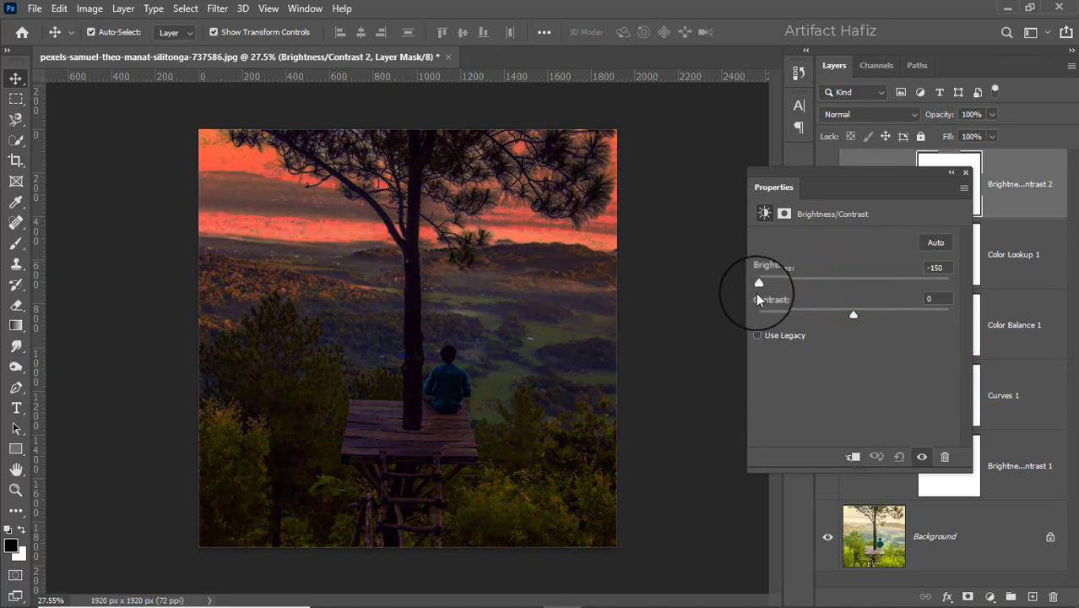
pyautogui.click(965, 173)
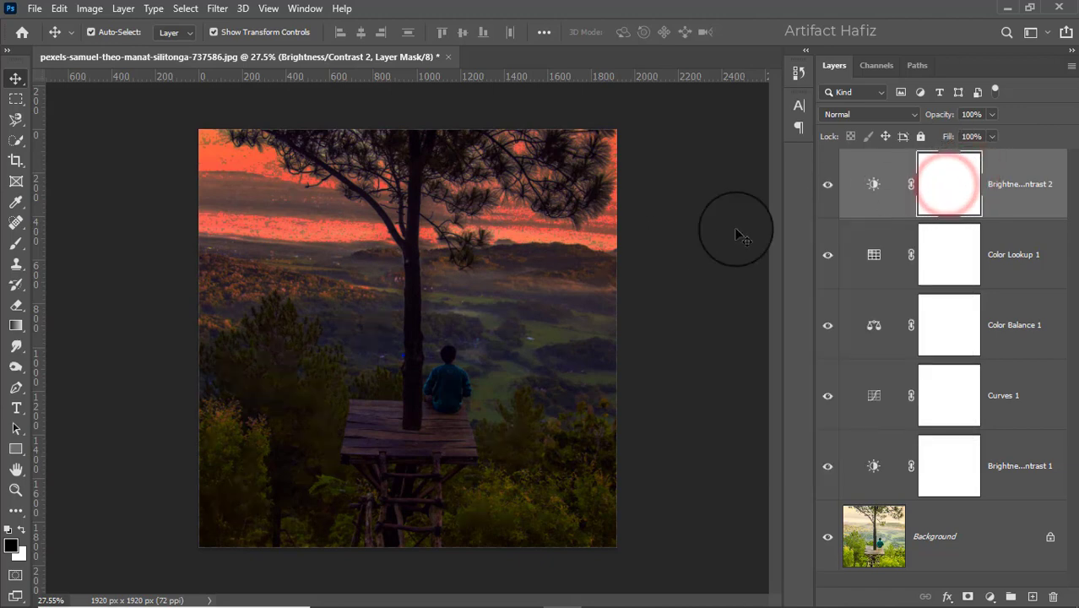
# Set up the Gradient tool with the Black, White preset and Reverse turned off
pyautogui.click(16, 326)
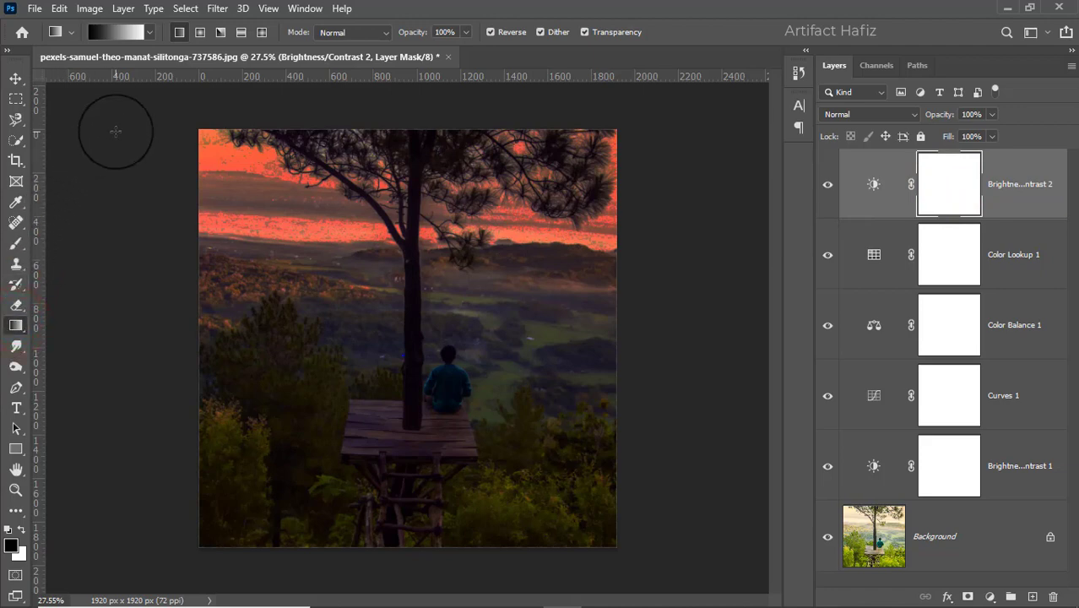
pyautogui.click(143, 33)
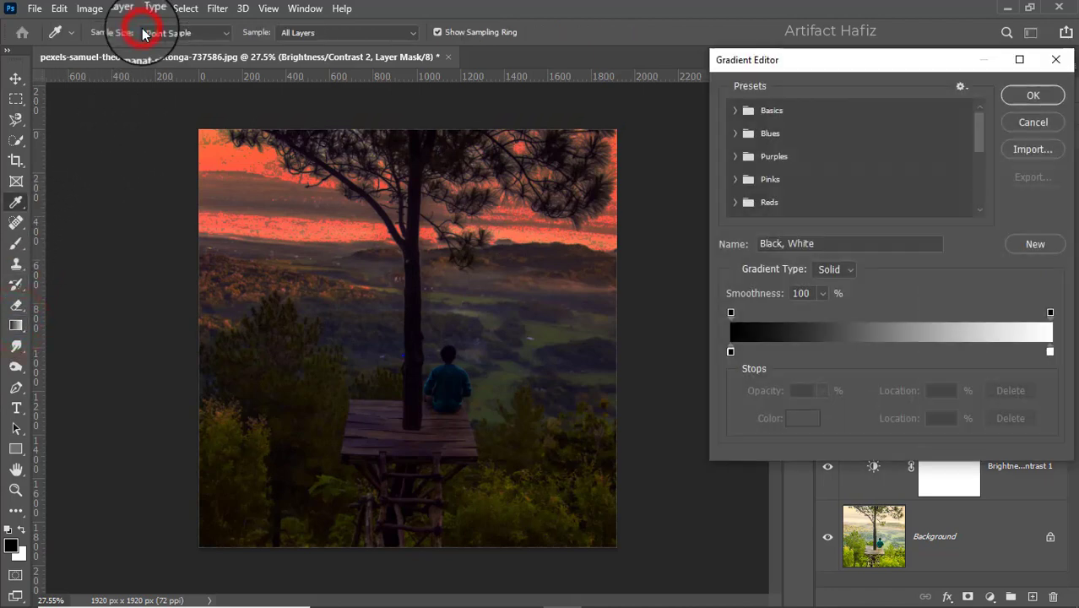
pyautogui.click(735, 110)
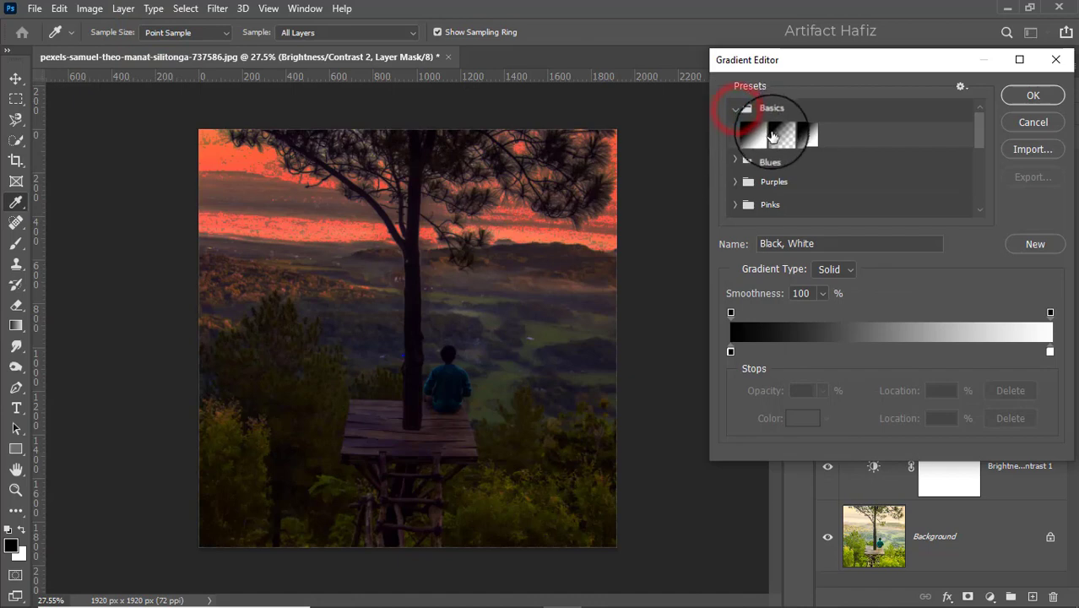
pyautogui.click(749, 139)
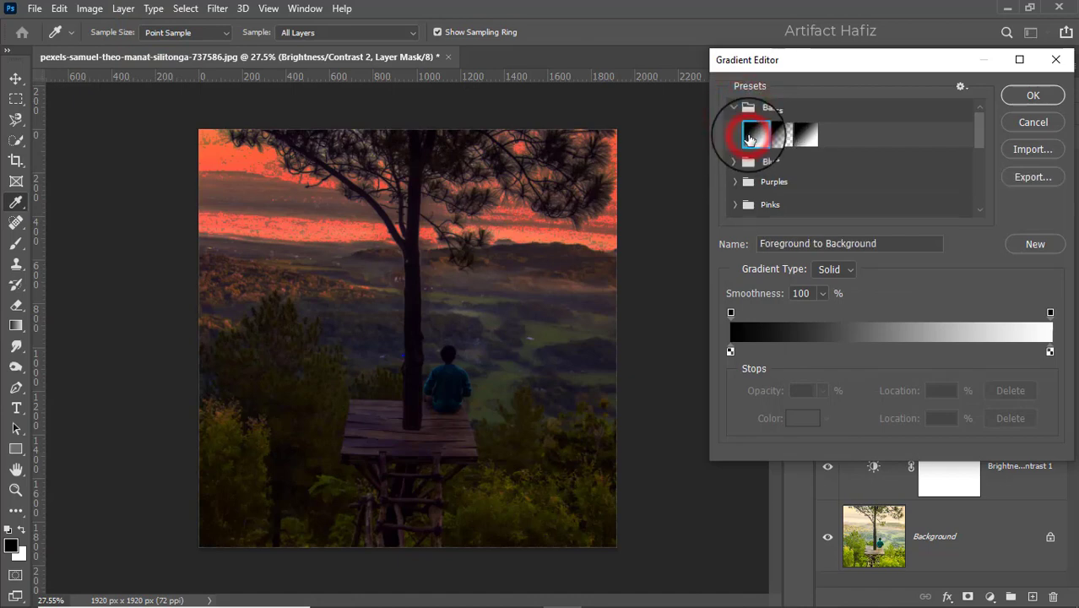
pyautogui.click(804, 137)
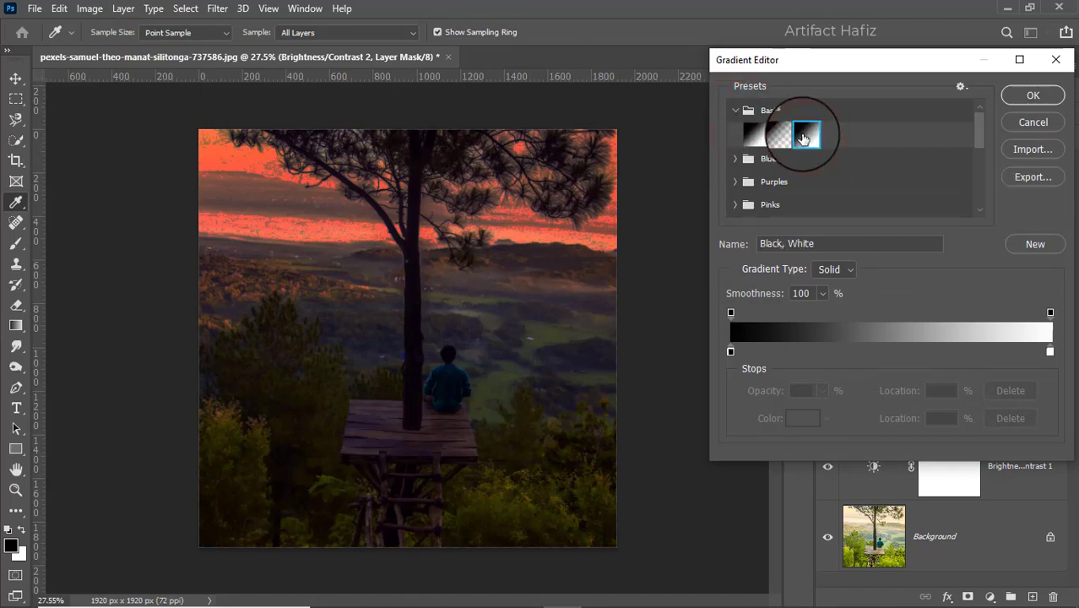
pyautogui.click(1018, 98)
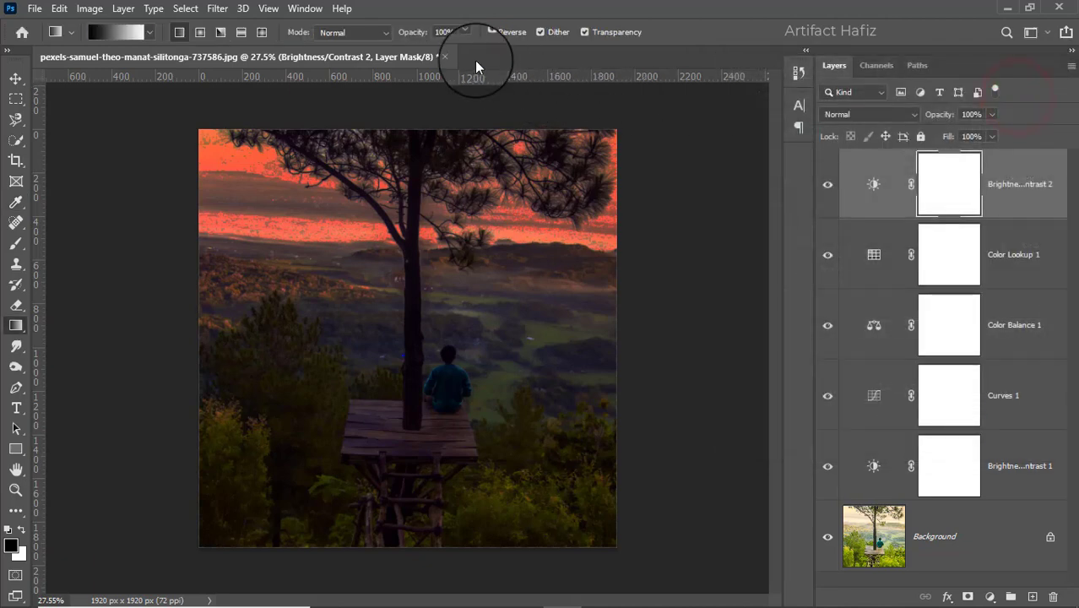
pyautogui.click(490, 31)
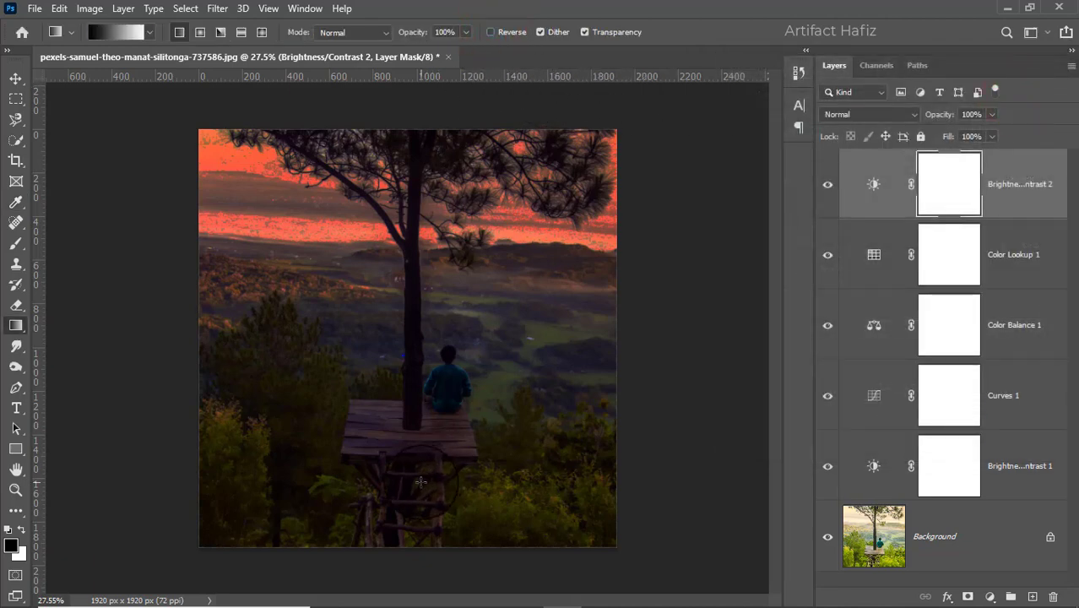
# Draw a vertical mask gradient so Brightness/Contrast 2 darkens only the lower foreground
pyautogui.moveTo(415, 481); pyautogui.dragTo(412, 372)
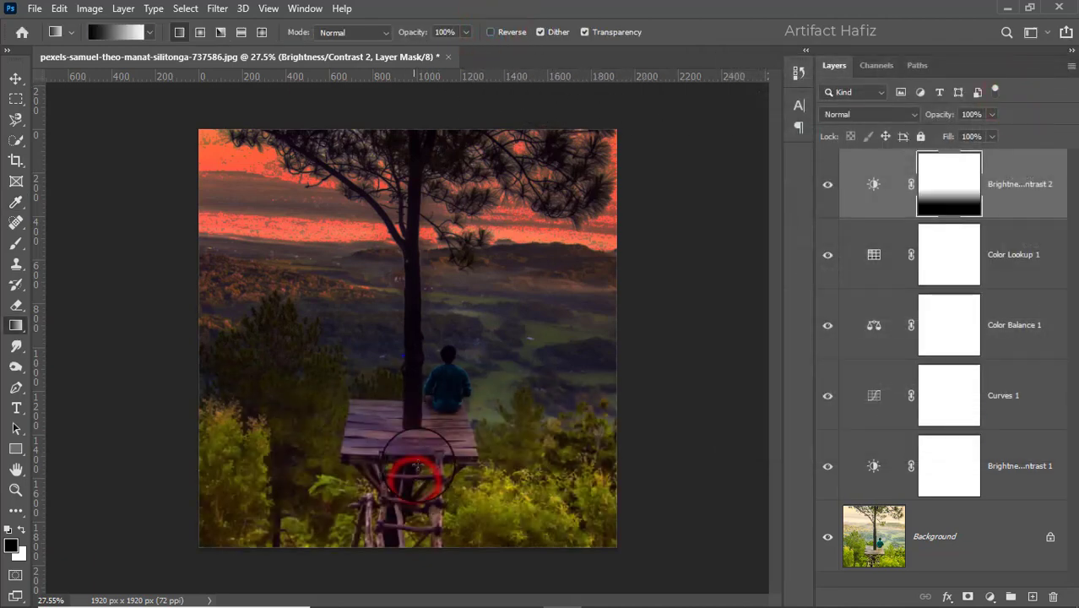
pyautogui.moveTo(407, 415); pyautogui.dragTo(409, 474)
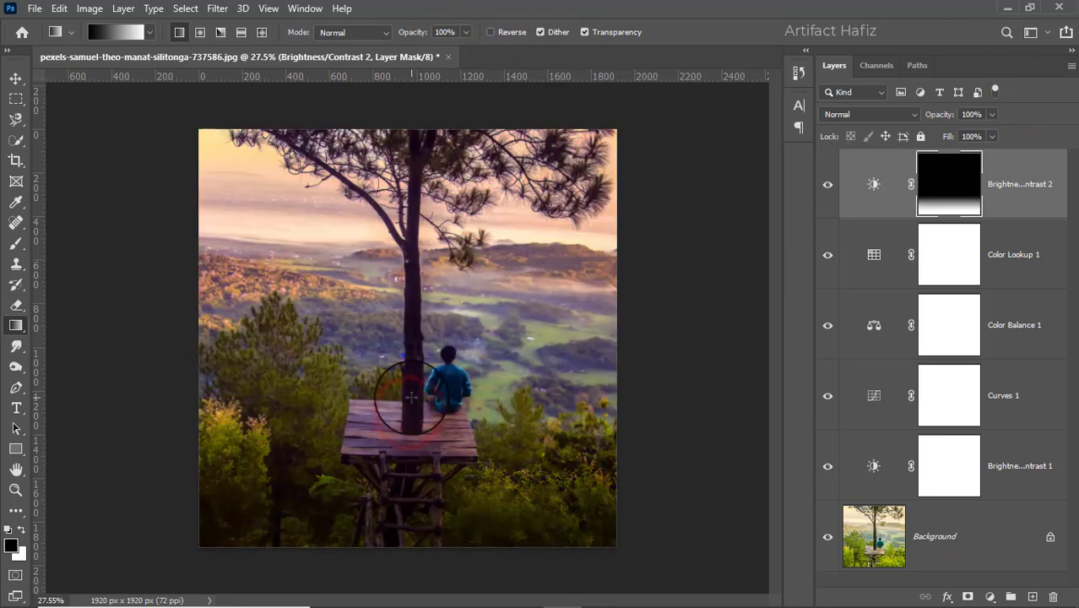
pyautogui.moveTo(398, 346); pyautogui.dragTo(409, 493)
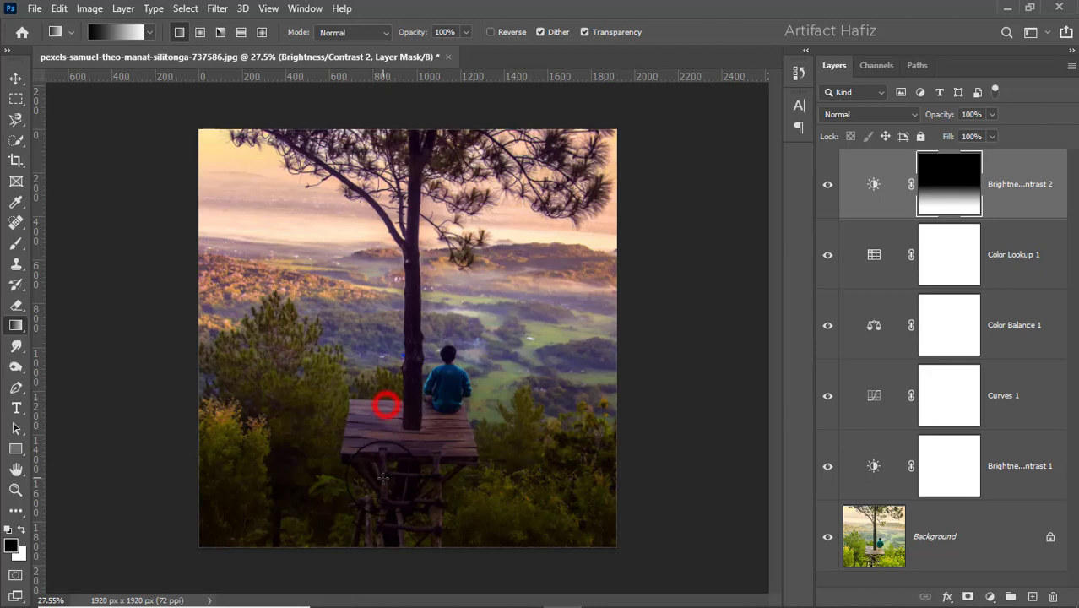
pyautogui.moveTo(386, 398); pyautogui.dragTo(388, 412)
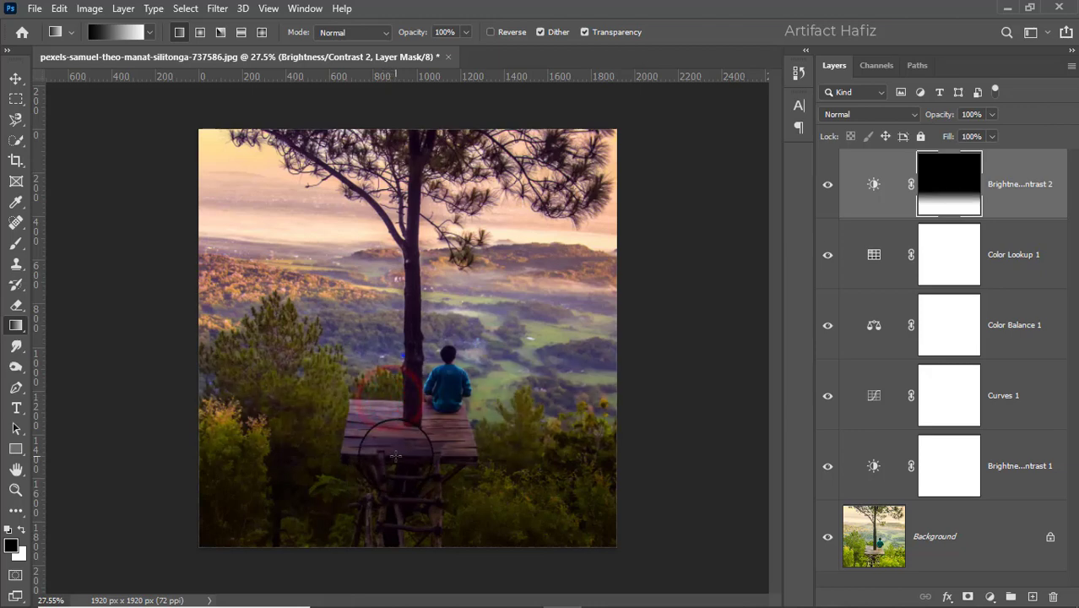
pyautogui.scroll(2, 400, 455)
pyautogui.scroll(-2, 401, 454)
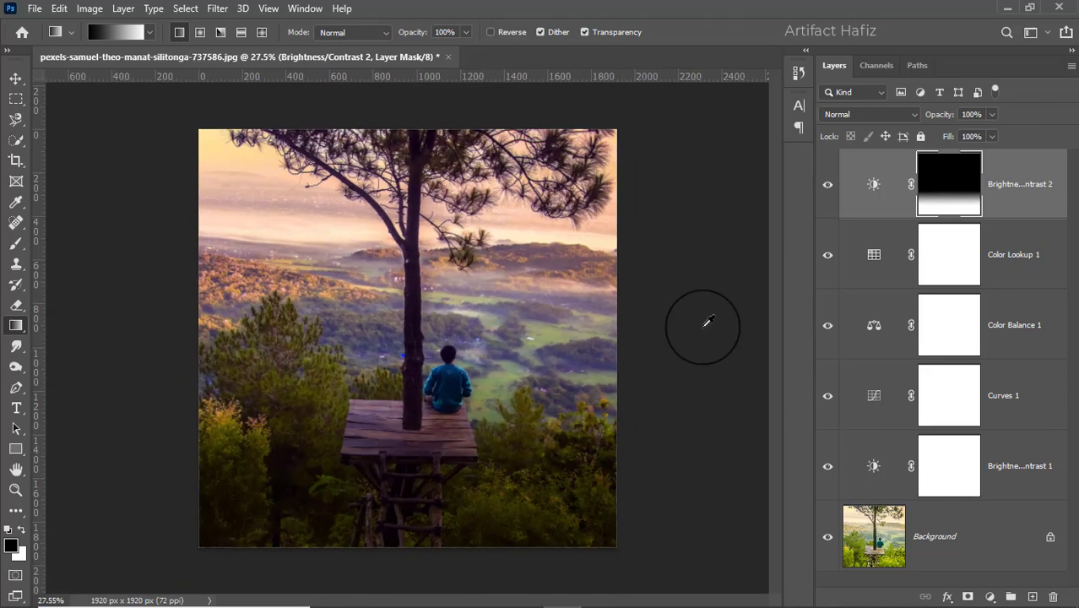
pyautogui.click(827, 184)
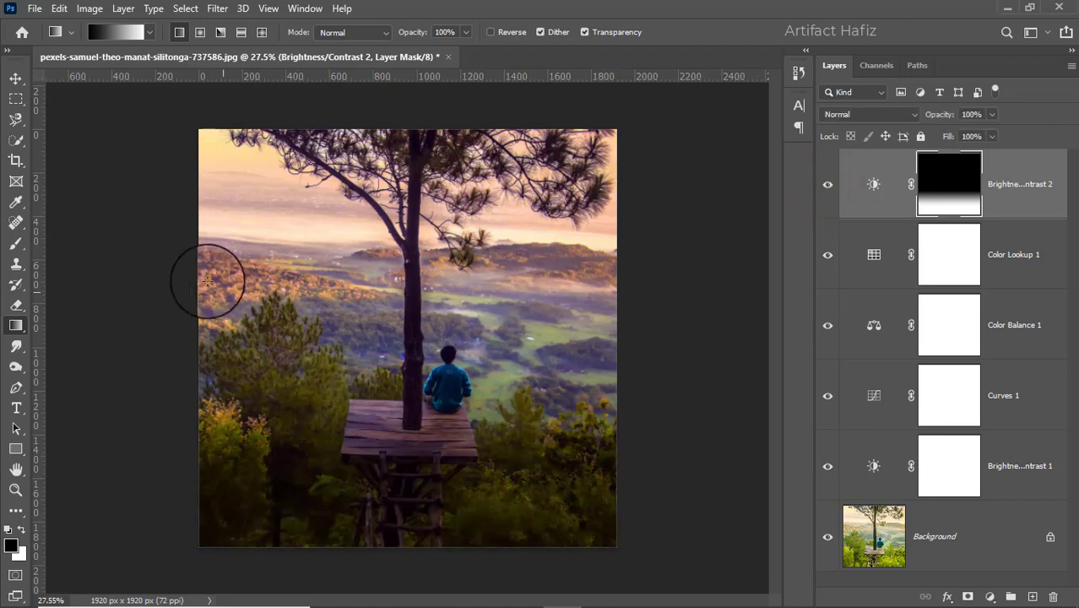
# Duplicate Brightness/Contrast 2 and try horizontal gradients on the copy's mask
pyautogui.click(1020, 178)
pyautogui.moveTo(1020, 178); pyautogui.dragTo(1032, 595)
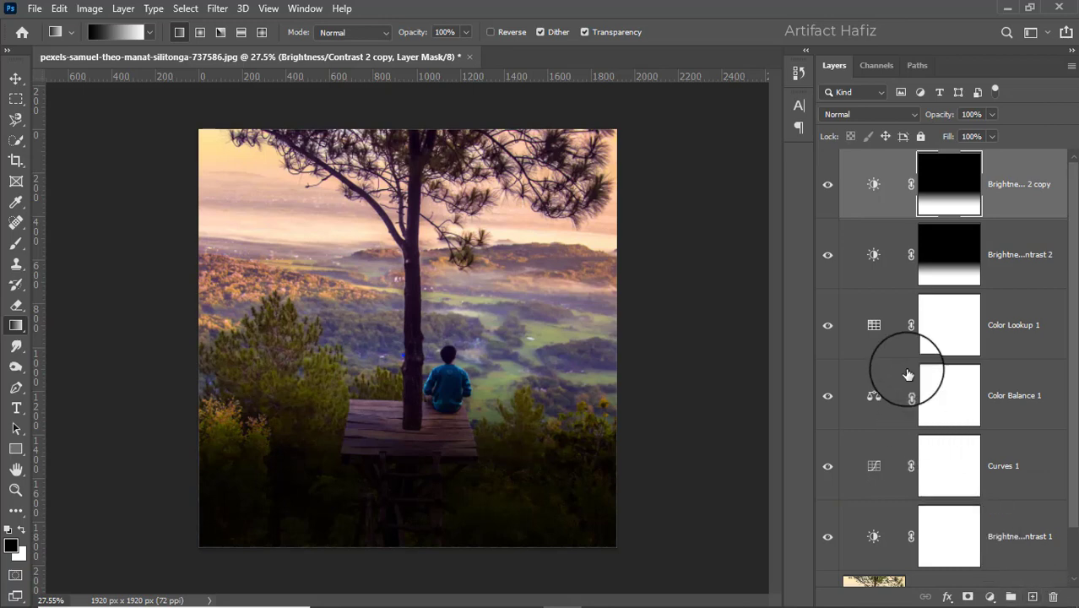
pyautogui.moveTo(626, 295); pyautogui.dragTo(497, 301)
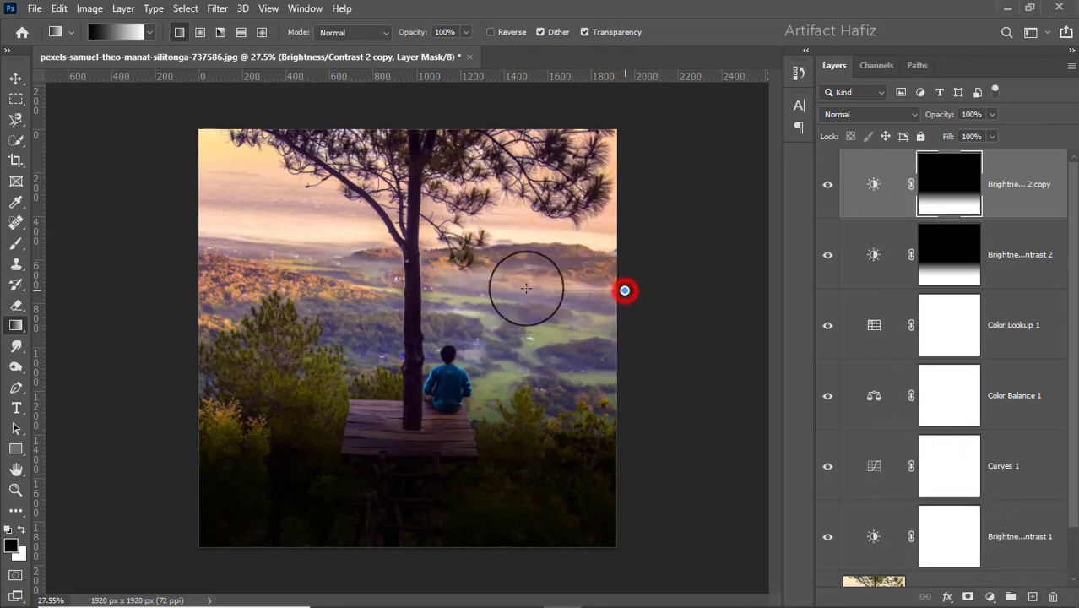
pyautogui.moveTo(627, 290); pyautogui.dragTo(525, 290)
pyautogui.moveTo(604, 287); pyautogui.dragTo(460, 288)
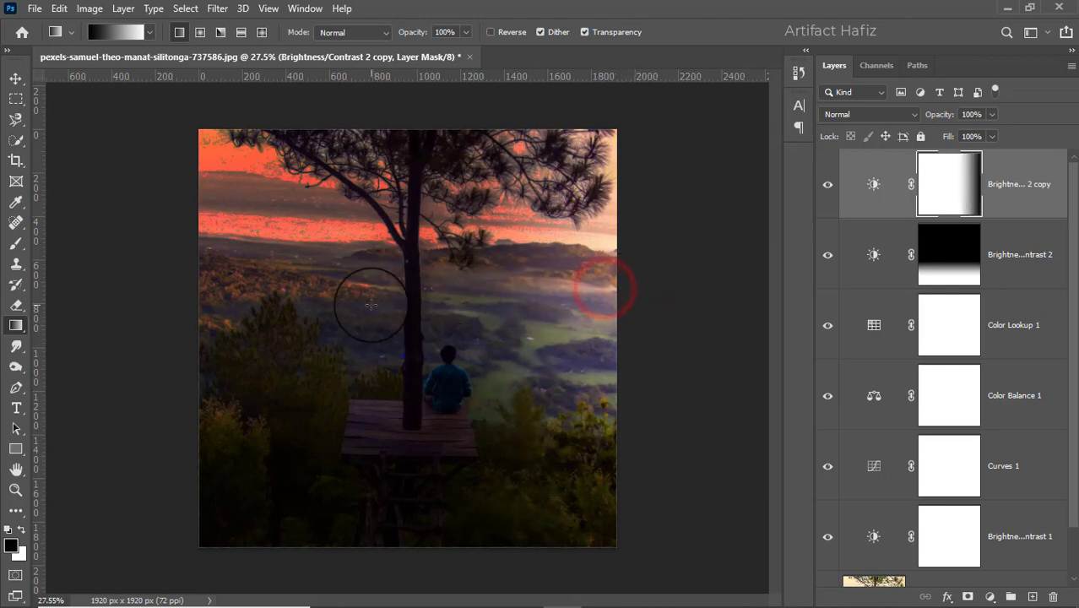
pyautogui.moveTo(368, 305); pyautogui.dragTo(245, 304)
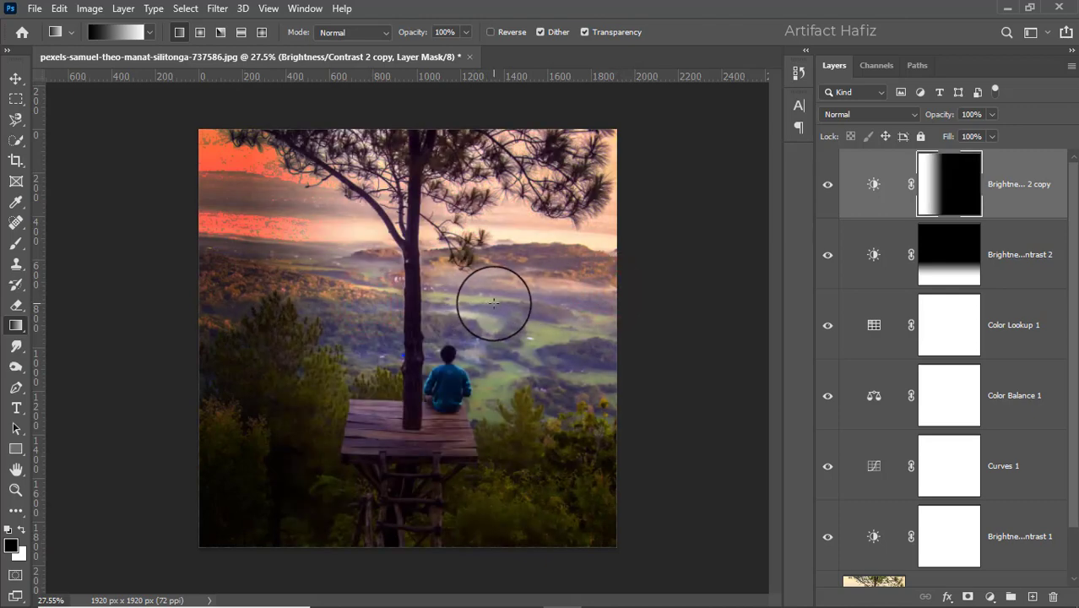
# Redraw the copy's mask diagonally so it darkens only the lower-right corner
pyautogui.moveTo(494, 302); pyautogui.dragTo(566, 306)
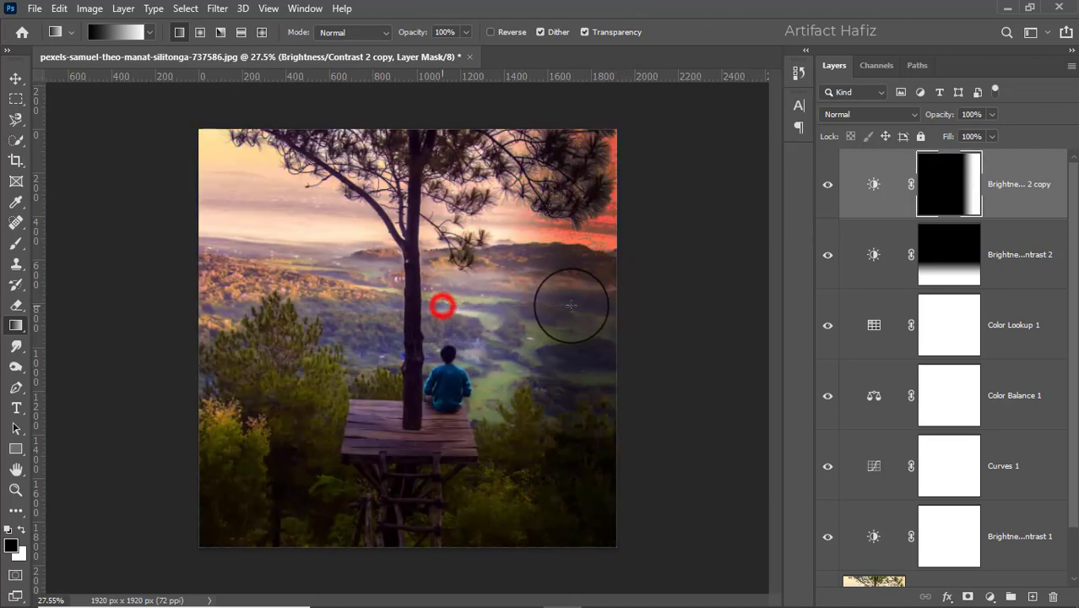
pyautogui.moveTo(443, 306); pyautogui.dragTo(571, 304)
pyautogui.moveTo(391, 304); pyautogui.dragTo(573, 306)
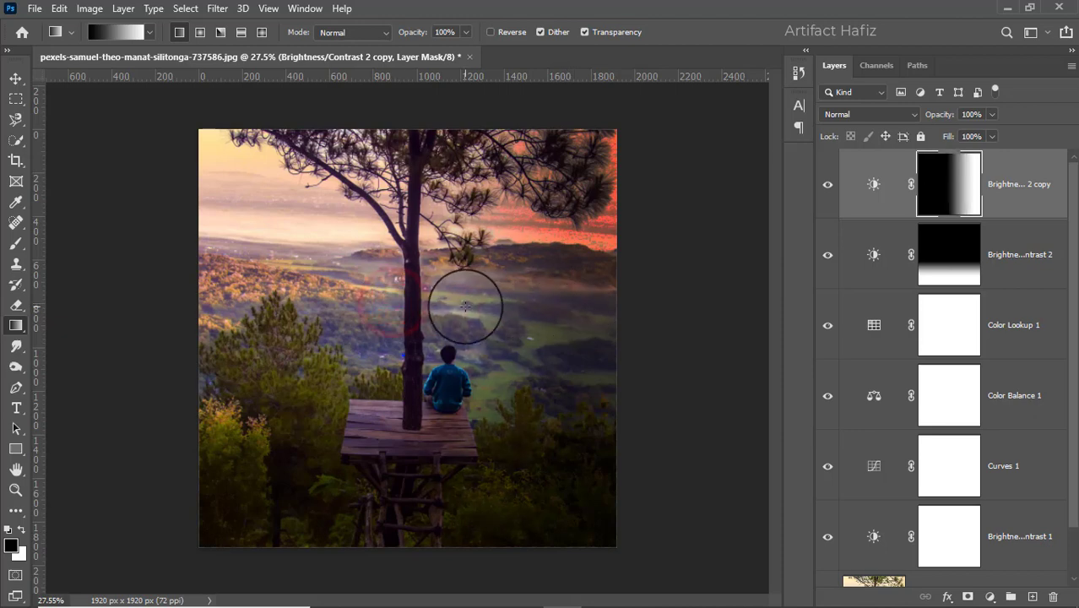
pyautogui.moveTo(507, 308); pyautogui.dragTo(586, 358)
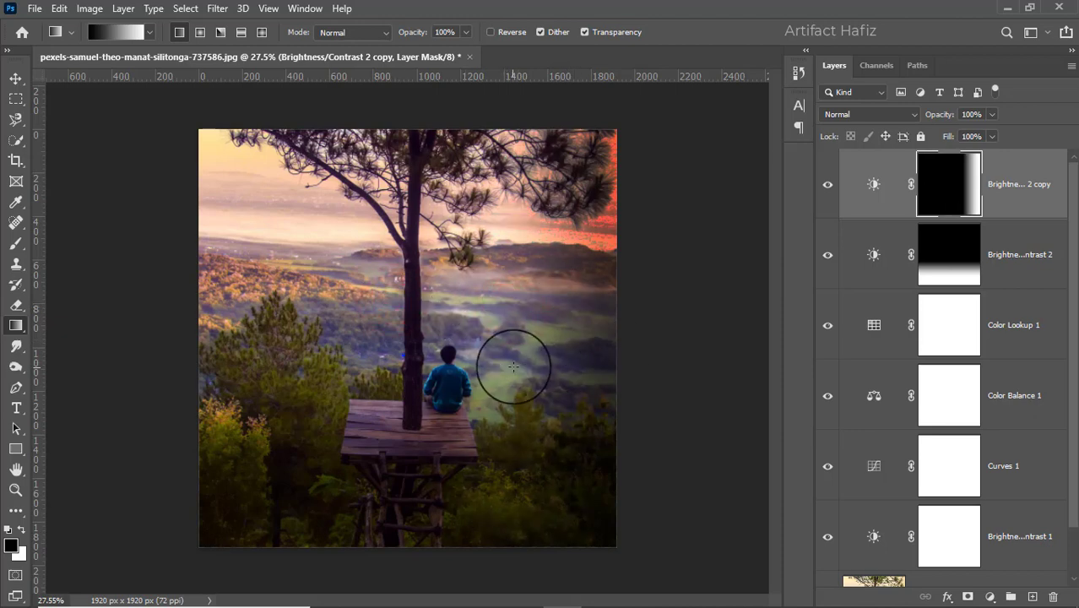
pyautogui.moveTo(592, 465); pyautogui.dragTo(593, 465)
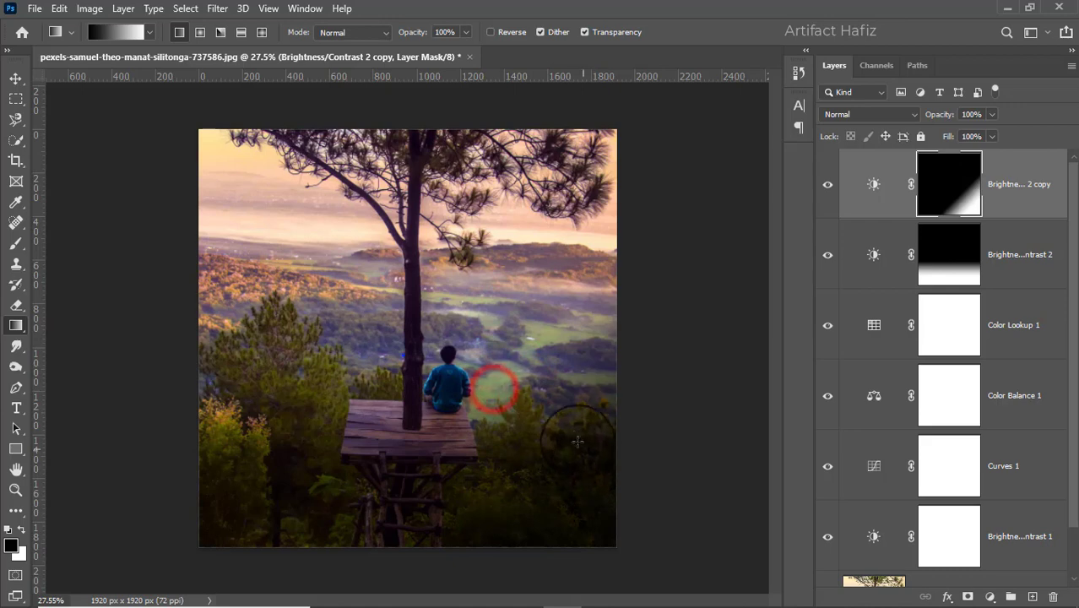
pyautogui.moveTo(485, 374); pyautogui.dragTo(622, 526)
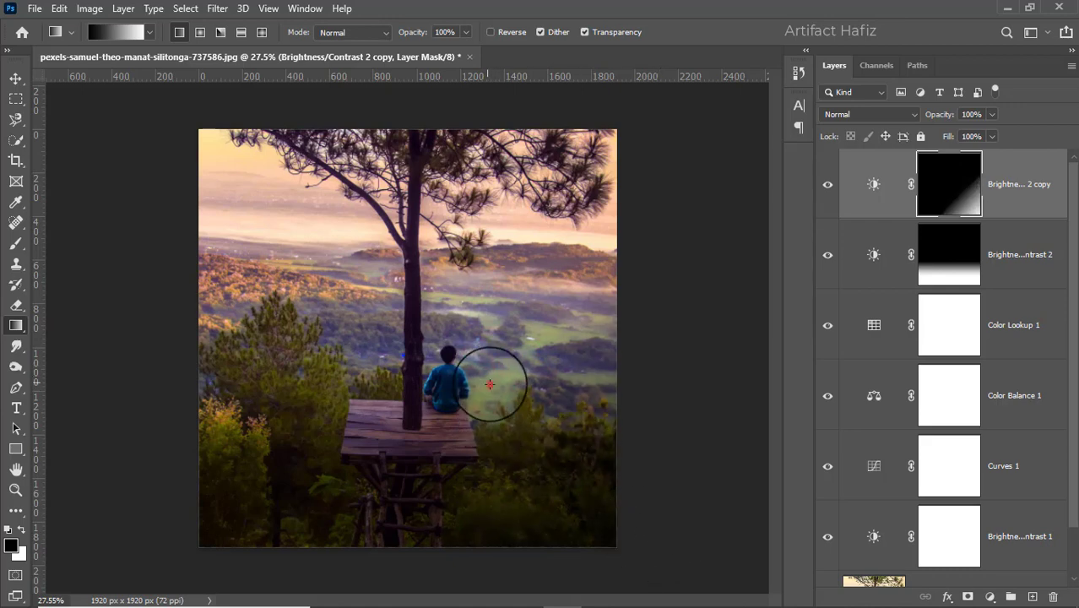
pyautogui.moveTo(490, 385); pyautogui.dragTo(474, 485)
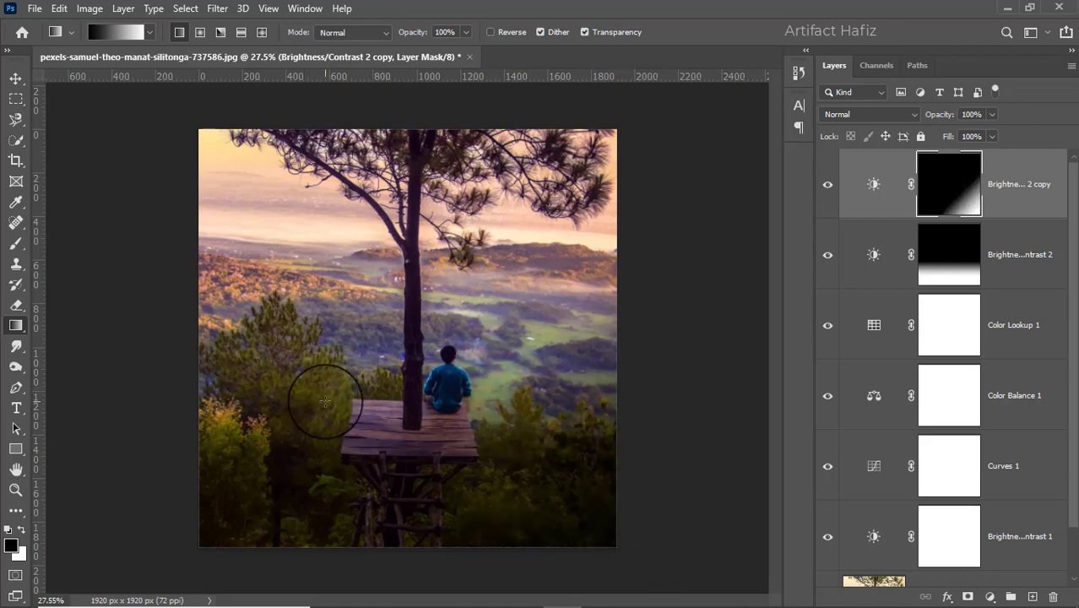
# Duplicate the Brightness/Contrast 2 copy layer to make a third darkening layer
pyautogui.click(16, 77)
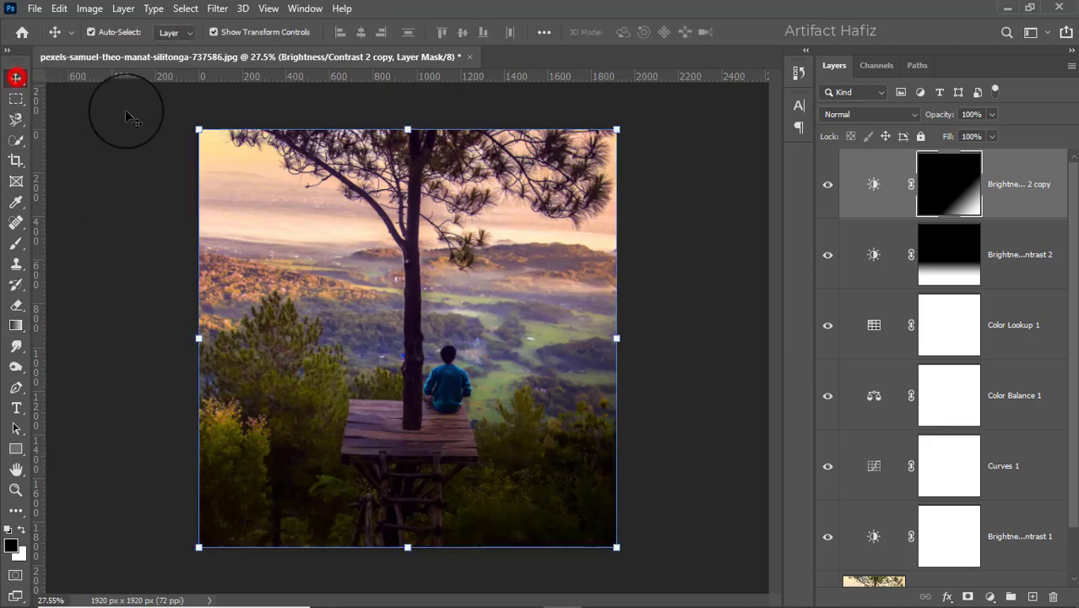
pyautogui.click(1007, 184)
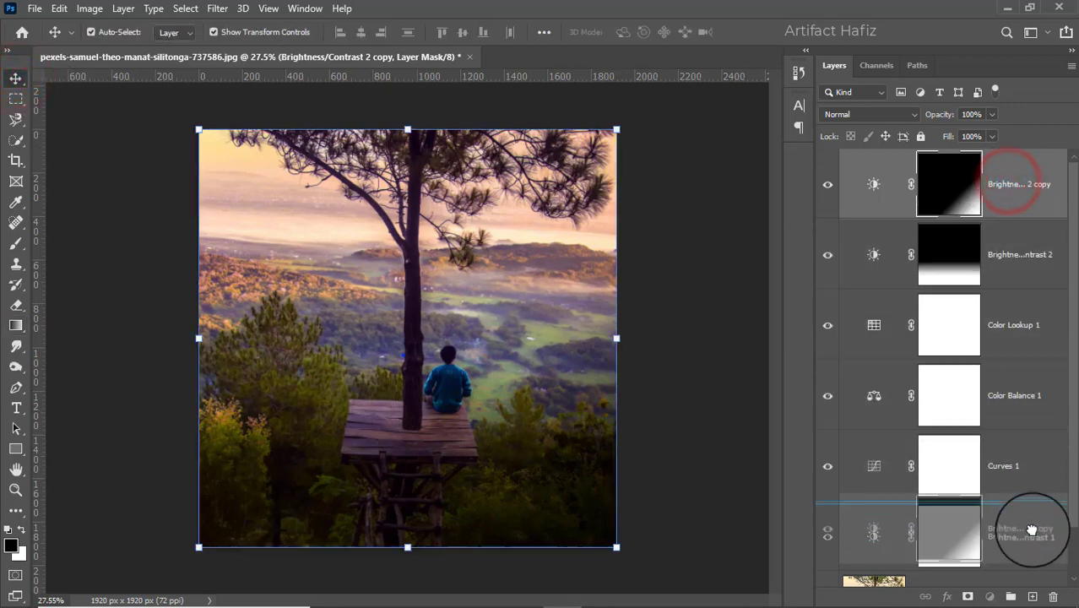
pyautogui.moveTo(1031, 394); pyautogui.dragTo(1014, 591)
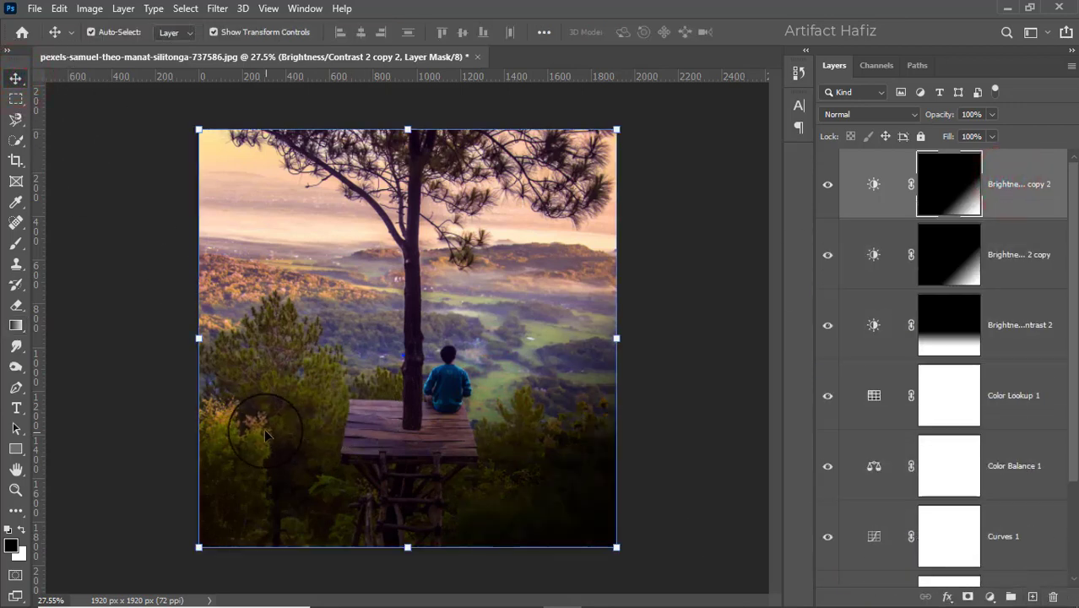
pyautogui.click(15, 326)
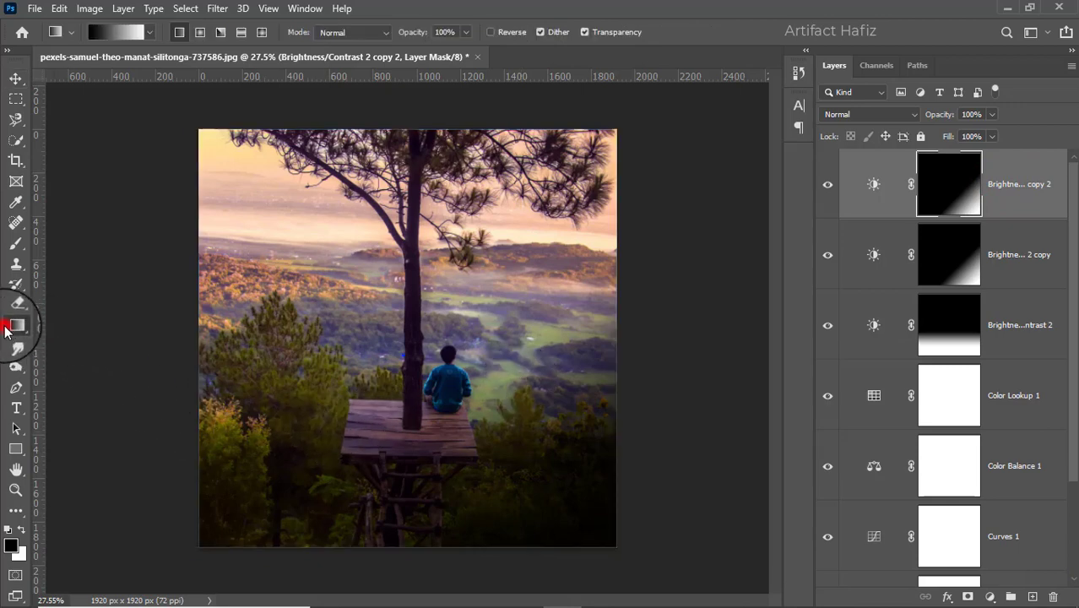
# Draw a diagonal mask gradient on the new copy darkening only the lower-left corner
pyautogui.moveTo(285, 474); pyautogui.dragTo(285, 473)
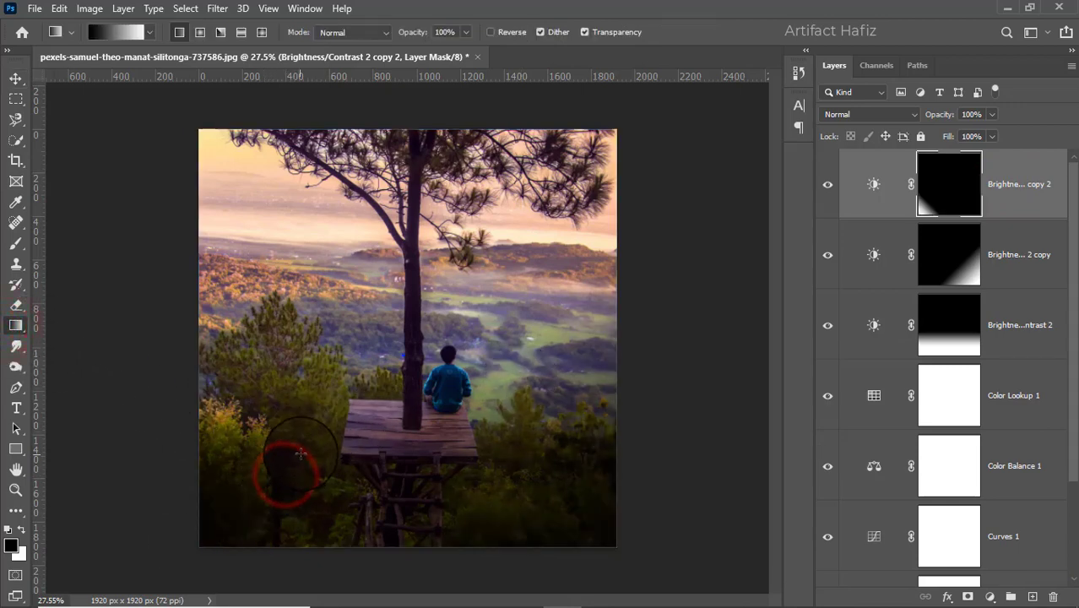
pyautogui.moveTo(307, 433); pyautogui.dragTo(287, 510)
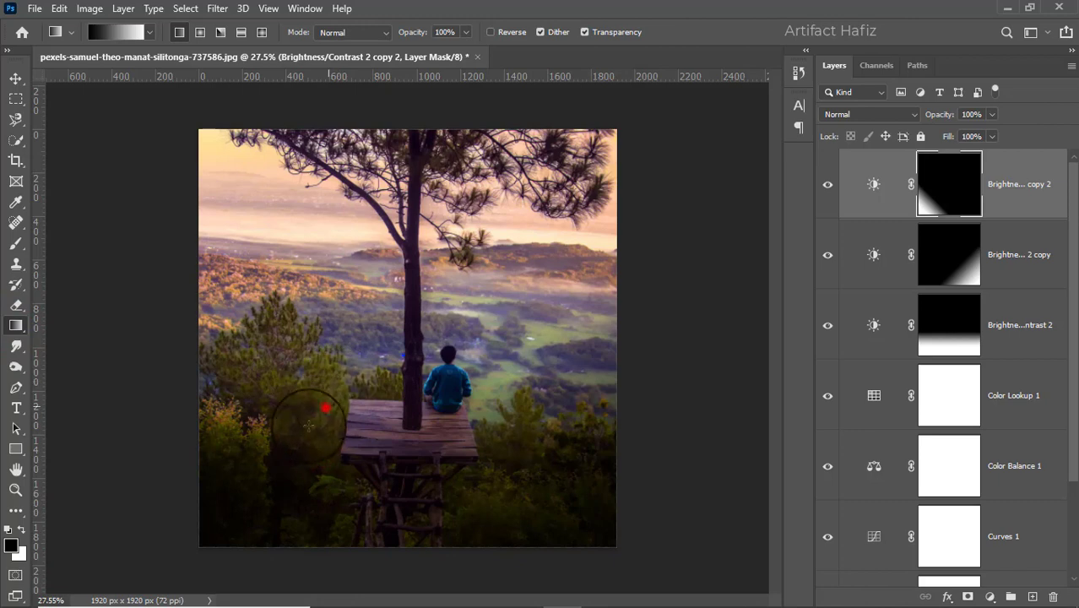
pyautogui.moveTo(211, 530); pyautogui.dragTo(319, 412)
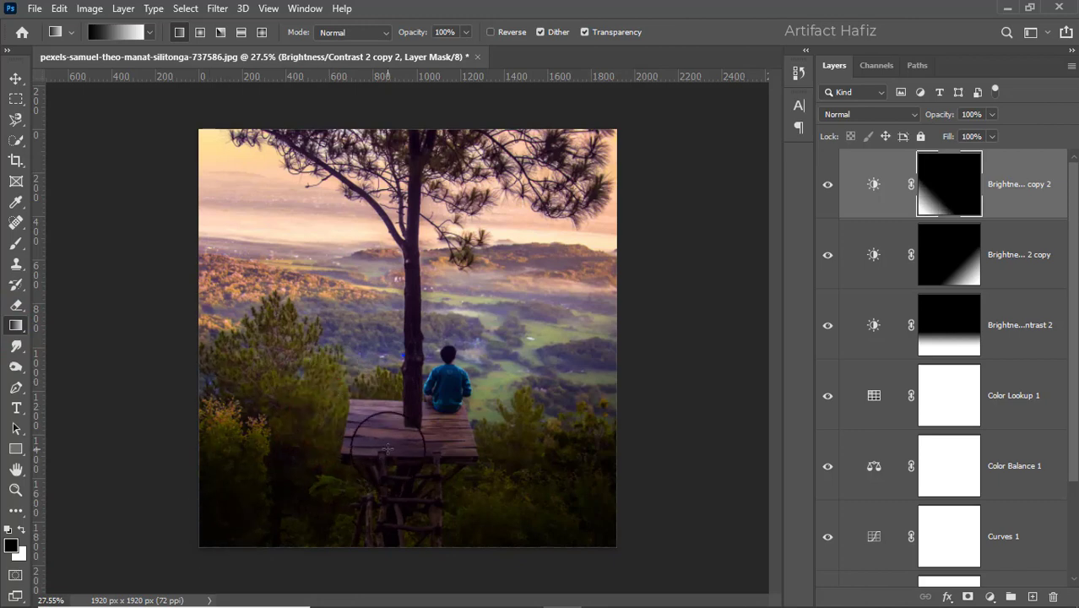
pyautogui.moveTo(387, 470); pyautogui.dragTo(357, 578)
pyautogui.moveTo(273, 372); pyautogui.dragTo(239, 495)
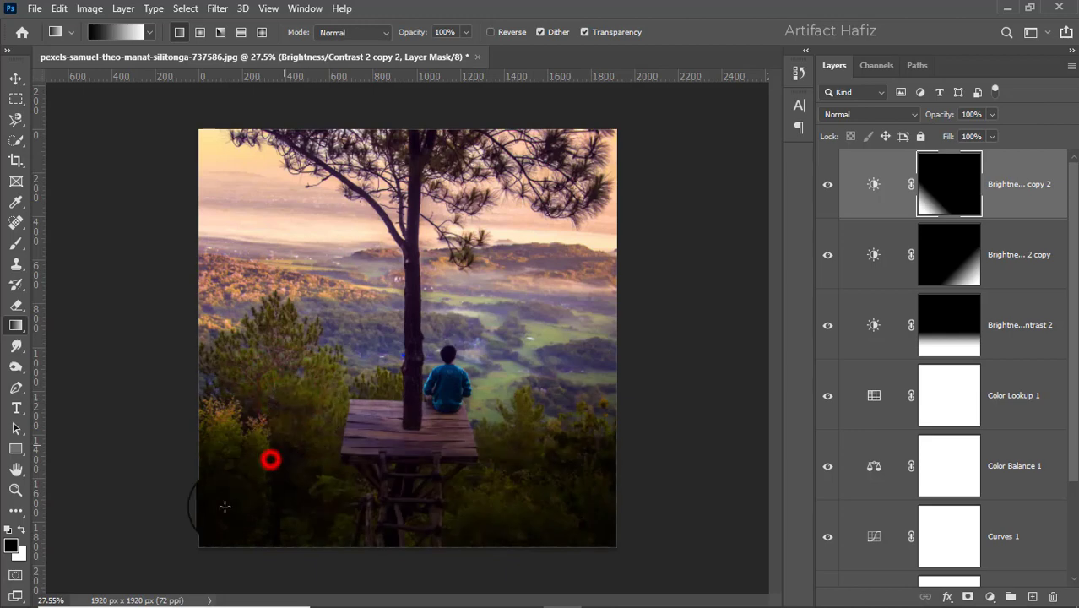
pyautogui.moveTo(343, 393); pyautogui.dragTo(196, 534)
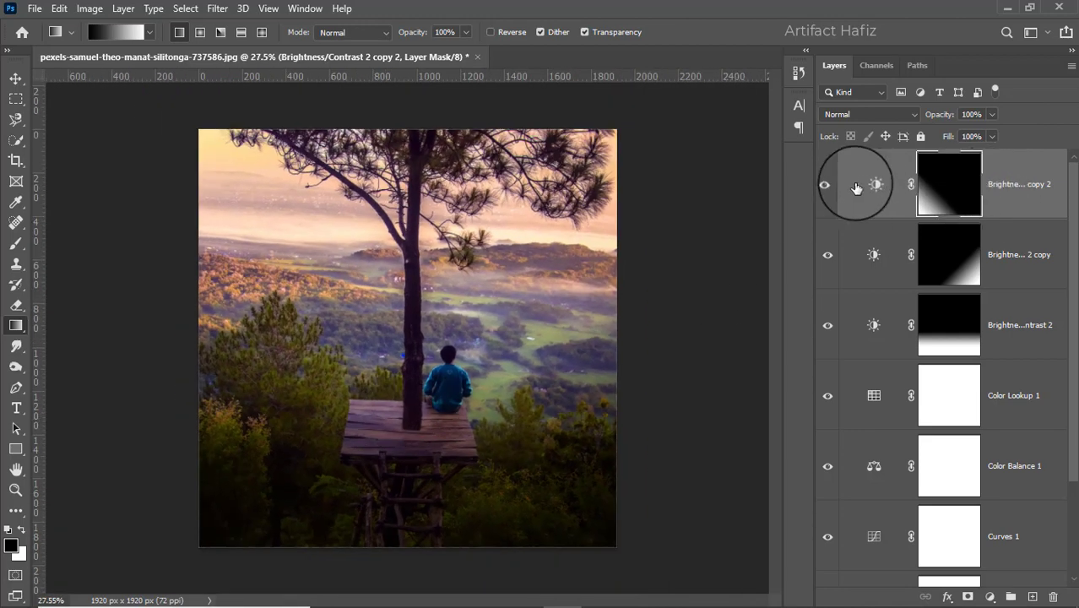
# Group the three Brightness/Contrast layers at 88% opacity, then stamp visible into Layer 1
pyautogui.keyDown('shift'); pyautogui.click(1023, 327); pyautogui.keyUp('shift')
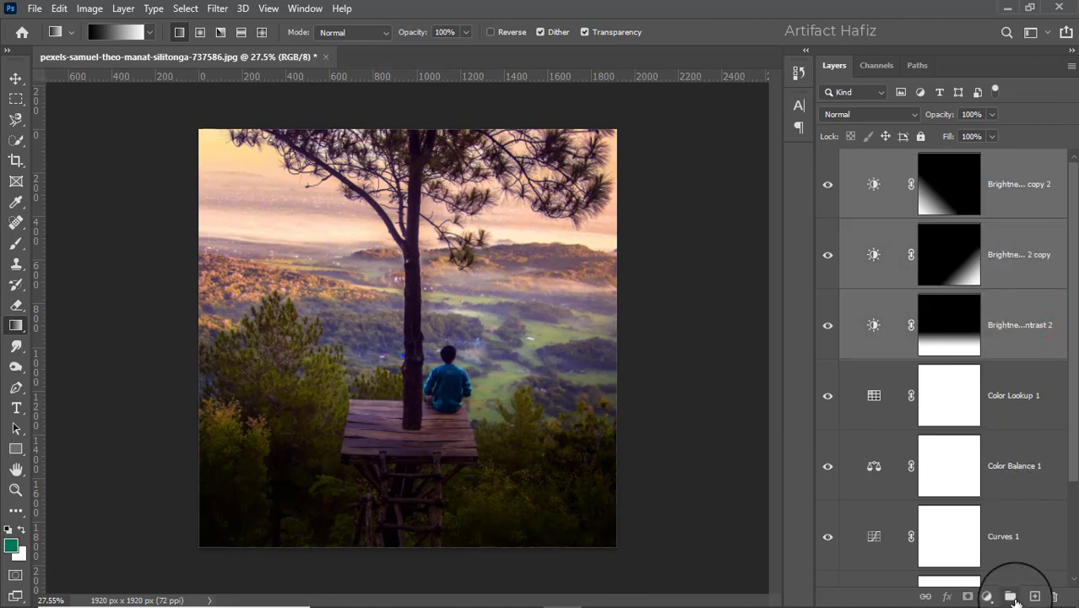
pyautogui.click(1012, 597)
pyautogui.click(827, 161)
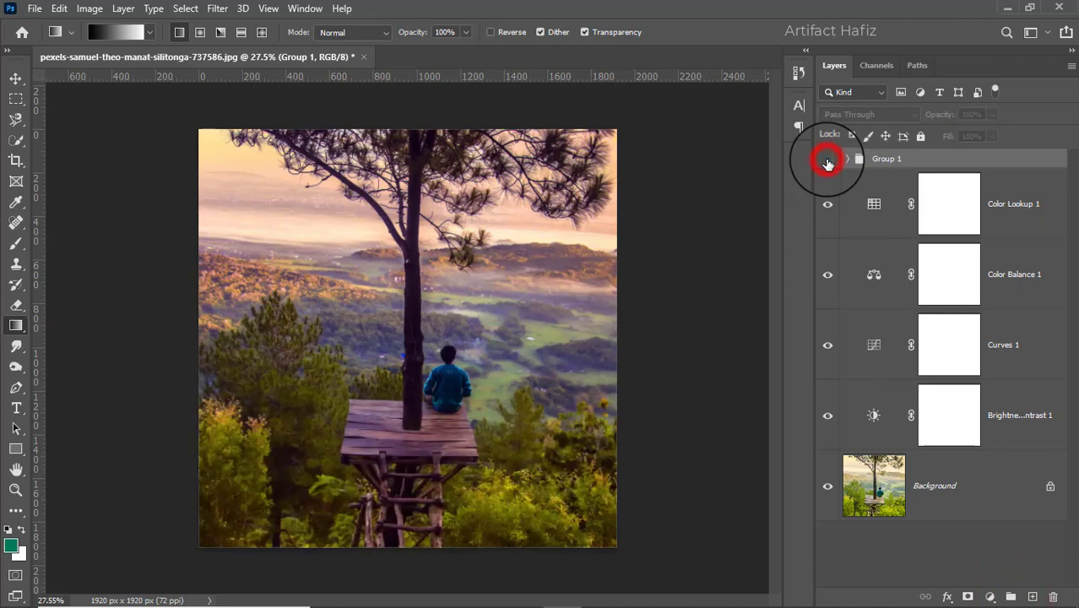
pyautogui.click(827, 160)
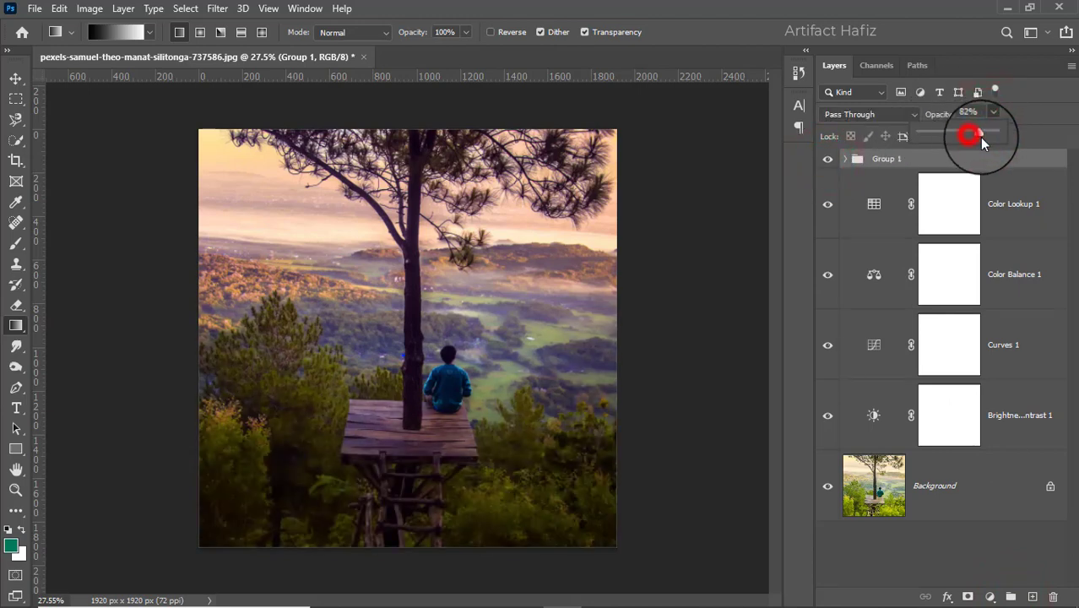
pyautogui.moveTo(970, 135); pyautogui.dragTo(983, 137)
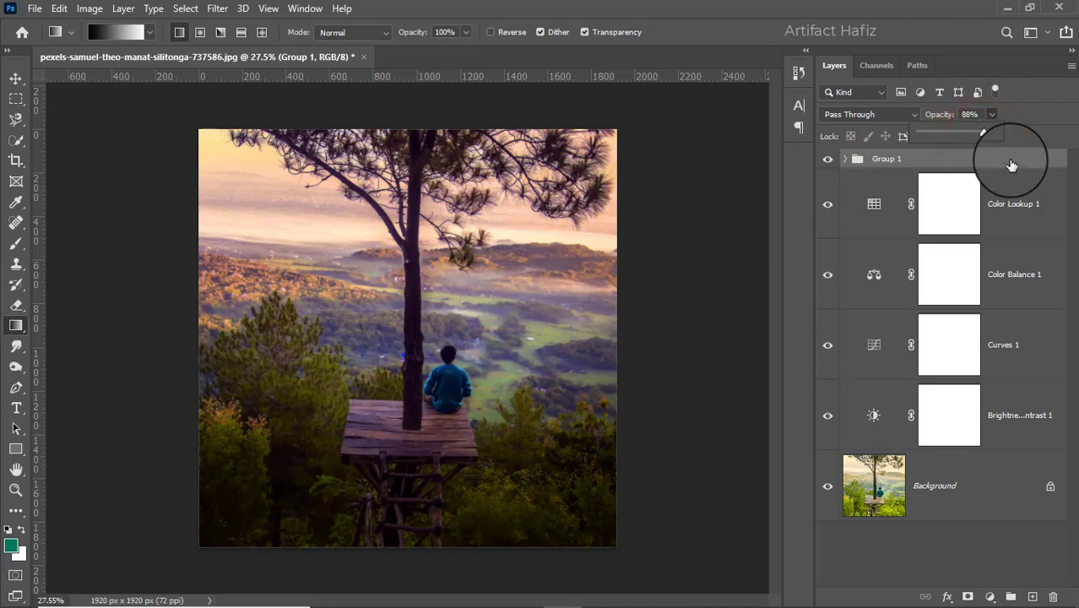
pyautogui.hotkey('ctrl', 'alt', 'shift', 'e')
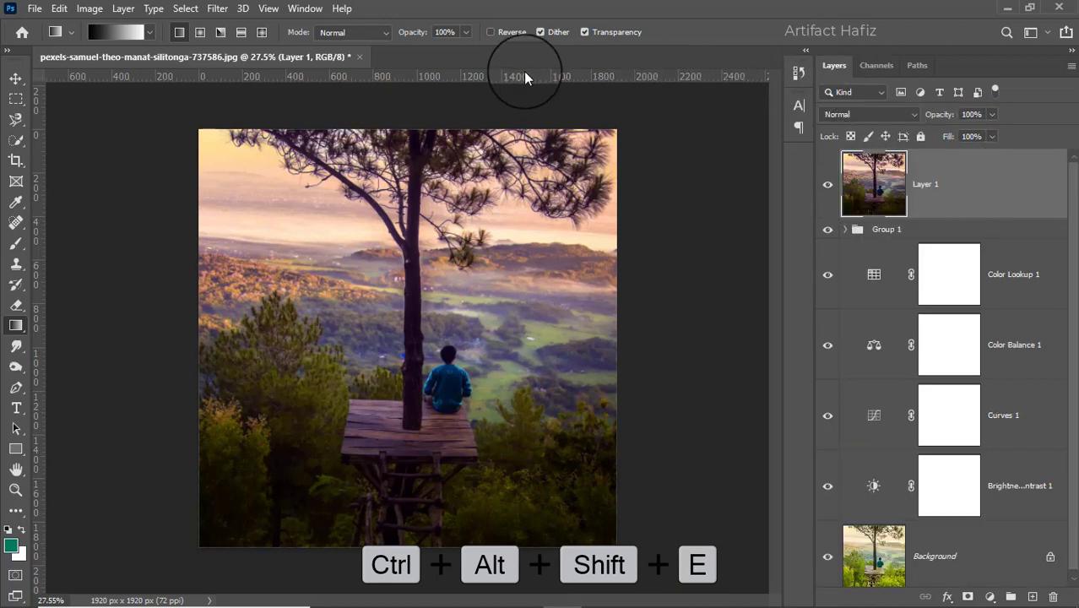
# Convert Layer 1 to a smart object and open the Camera Raw Filter
pyautogui.click(219, 9)
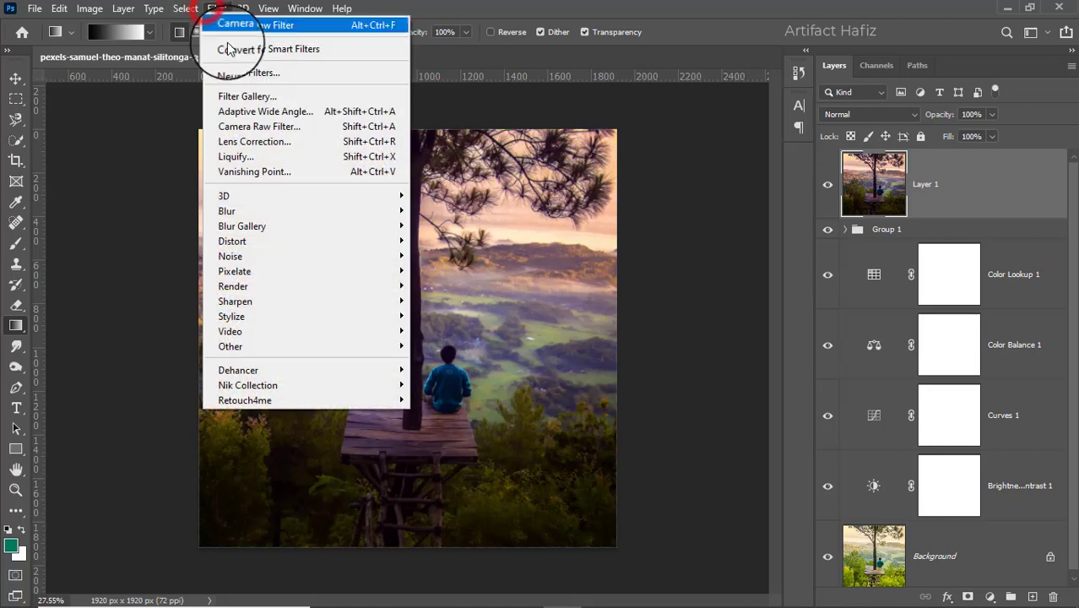
pyautogui.click(233, 48)
pyautogui.click(218, 9)
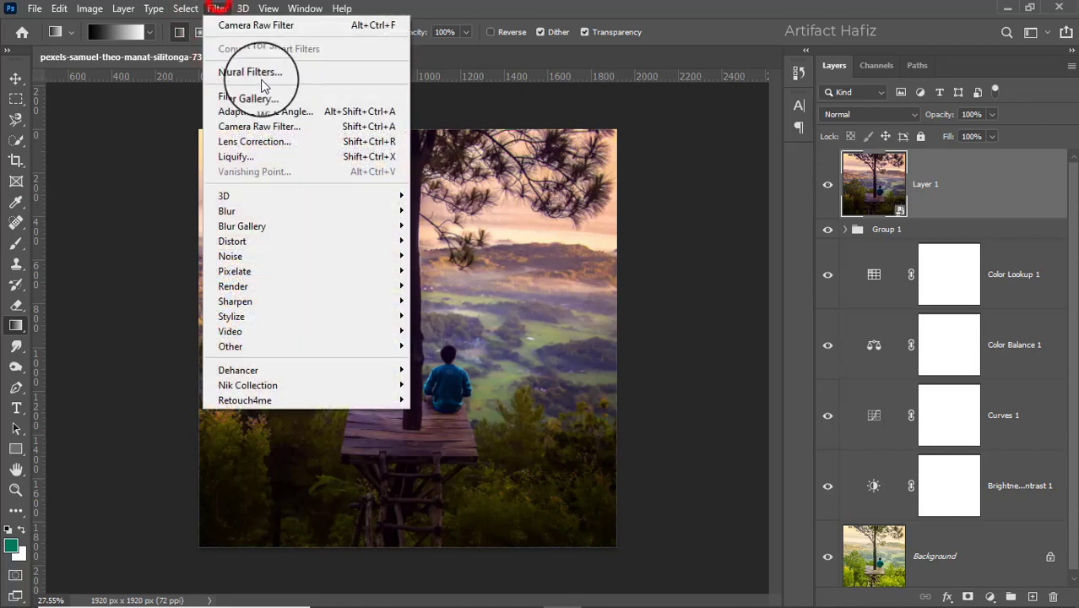
pyautogui.click(278, 127)
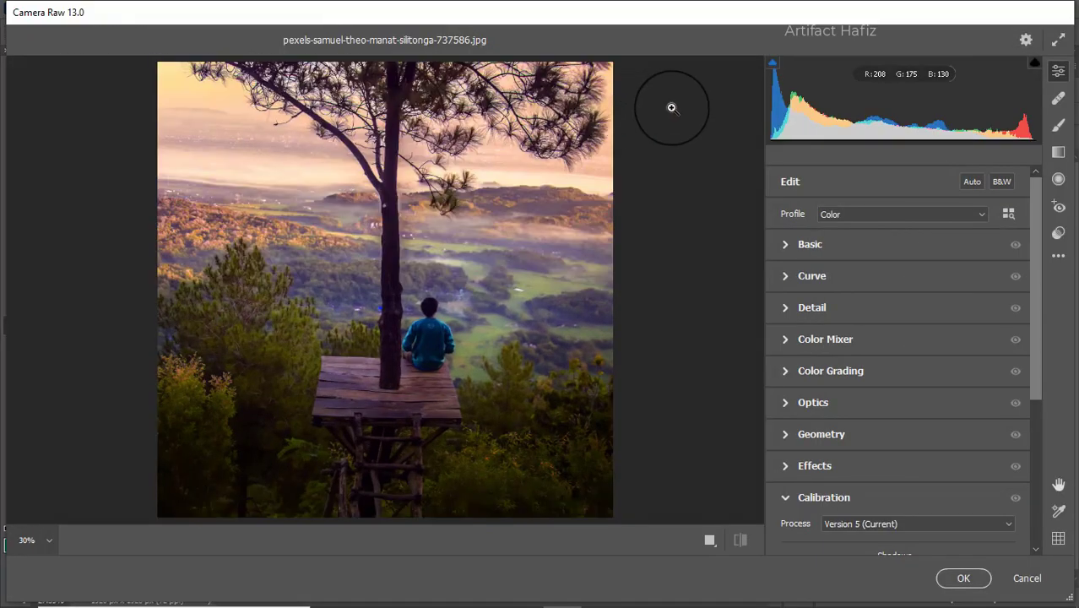
# In Camera Raw Basic, set exposure to +0.10 and whites to about +19
pyautogui.click(775, 243)
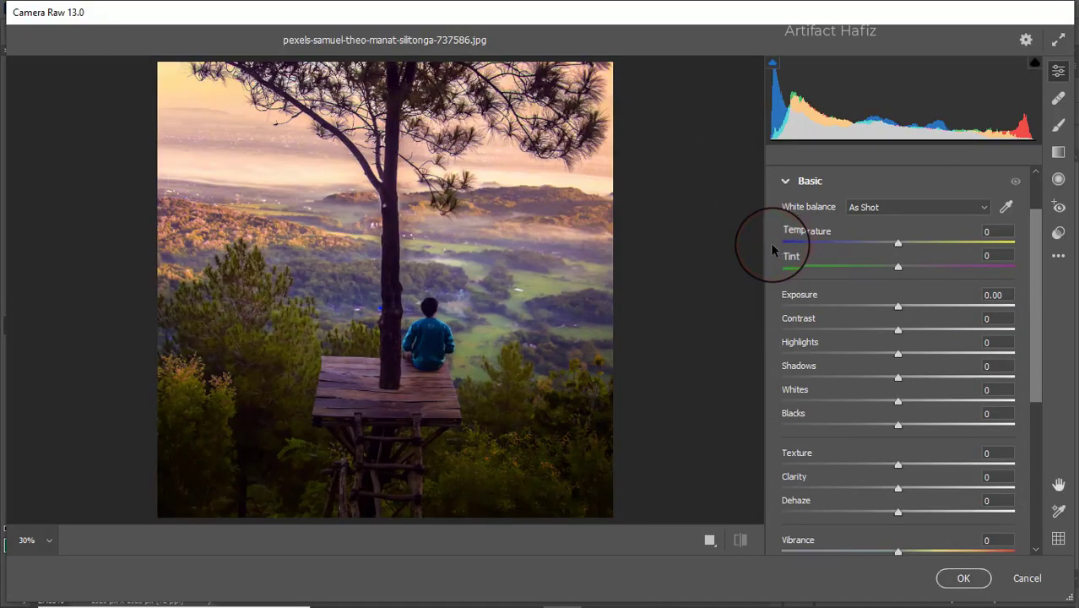
pyautogui.moveTo(900, 309); pyautogui.dragTo(902, 309)
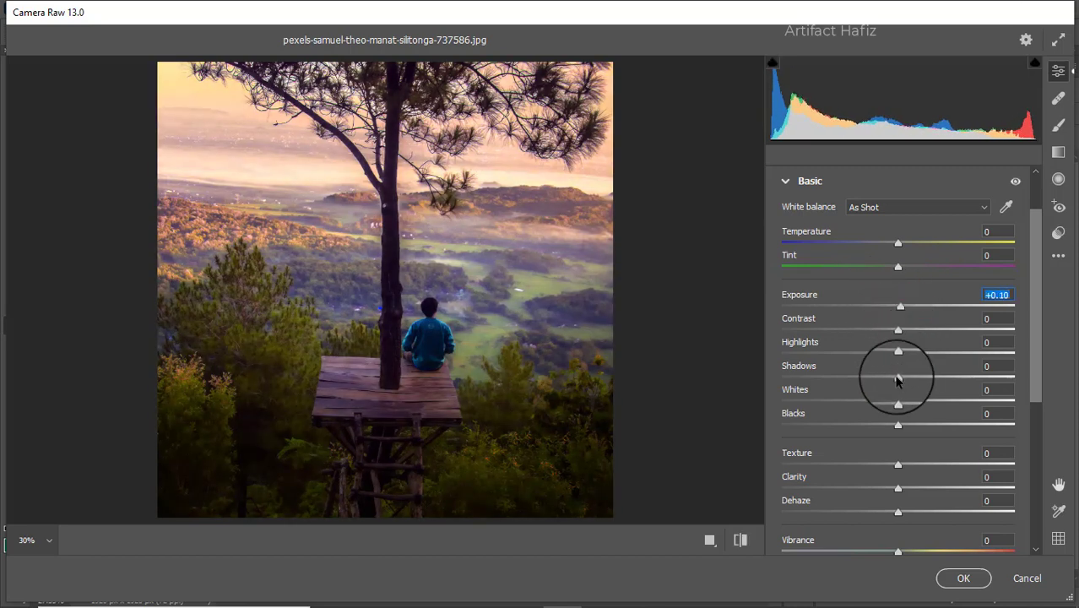
pyautogui.moveTo(897, 400); pyautogui.dragTo(921, 403)
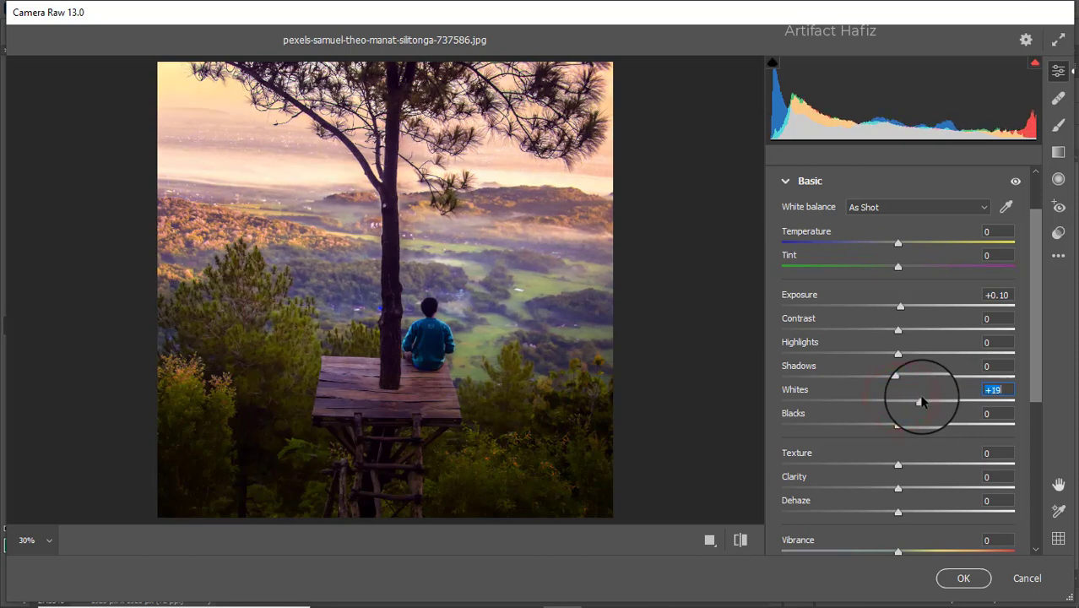
pyautogui.scroll(-5, 848, 372)
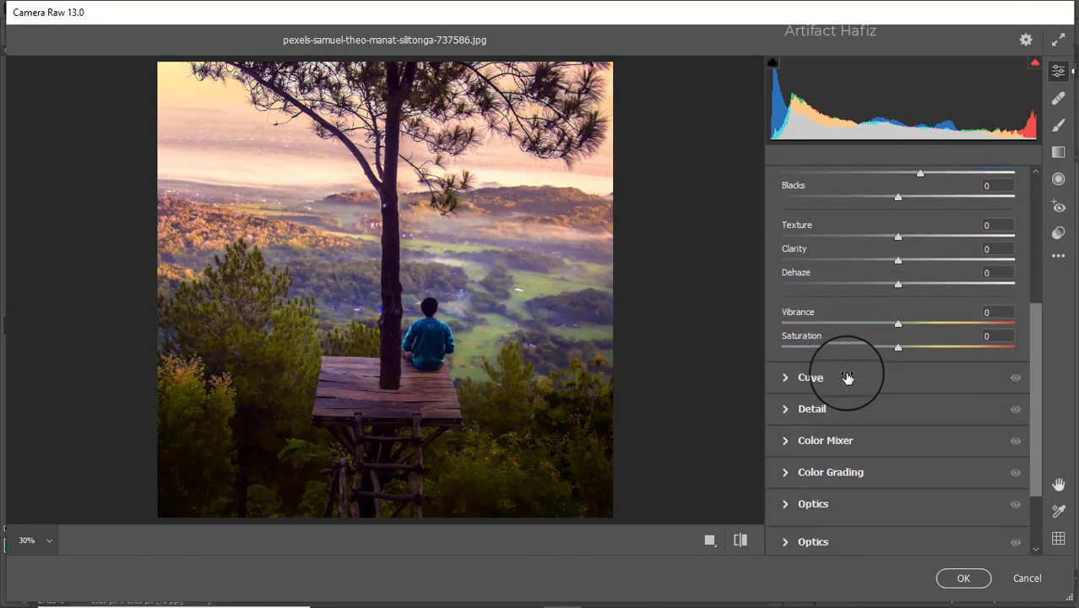
pyautogui.scroll(-3, 844, 374)
# Set Color Mixer saturation to Reds +4, Oranges -10, Yellows -37, Greens -100, Aquas +12, Blues +33
pyautogui.click(815, 380)
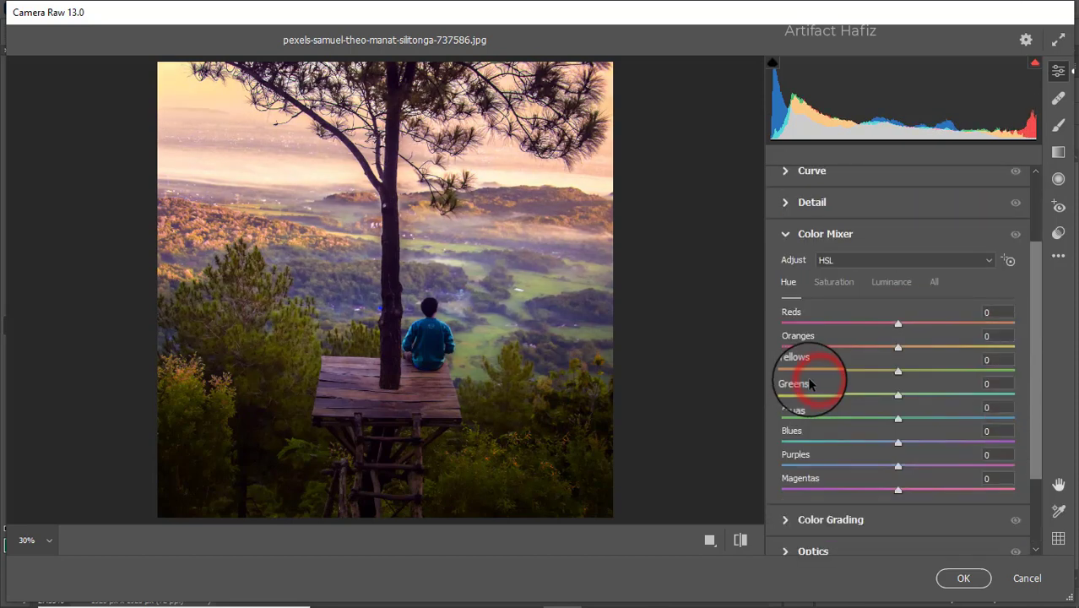
pyautogui.click(842, 281)
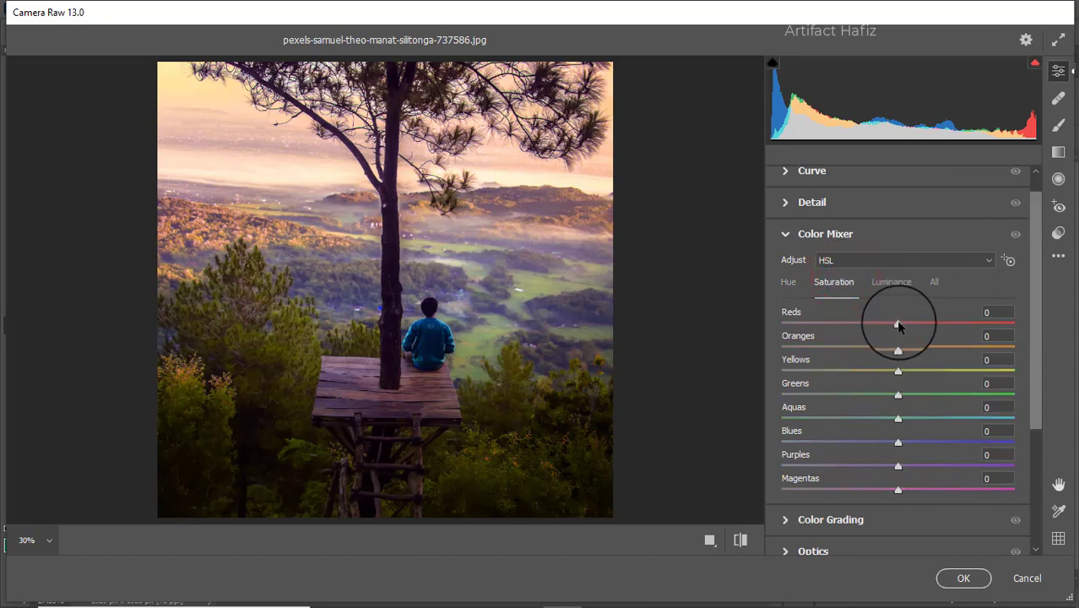
pyautogui.moveTo(951, 327)
pyautogui.mouseDown()
pyautogui.moveTo(870, 328)
pyautogui.moveTo(953, 346)
pyautogui.moveTo(852, 362)
pyautogui.moveTo(885, 358)
pyautogui.mouseUp()
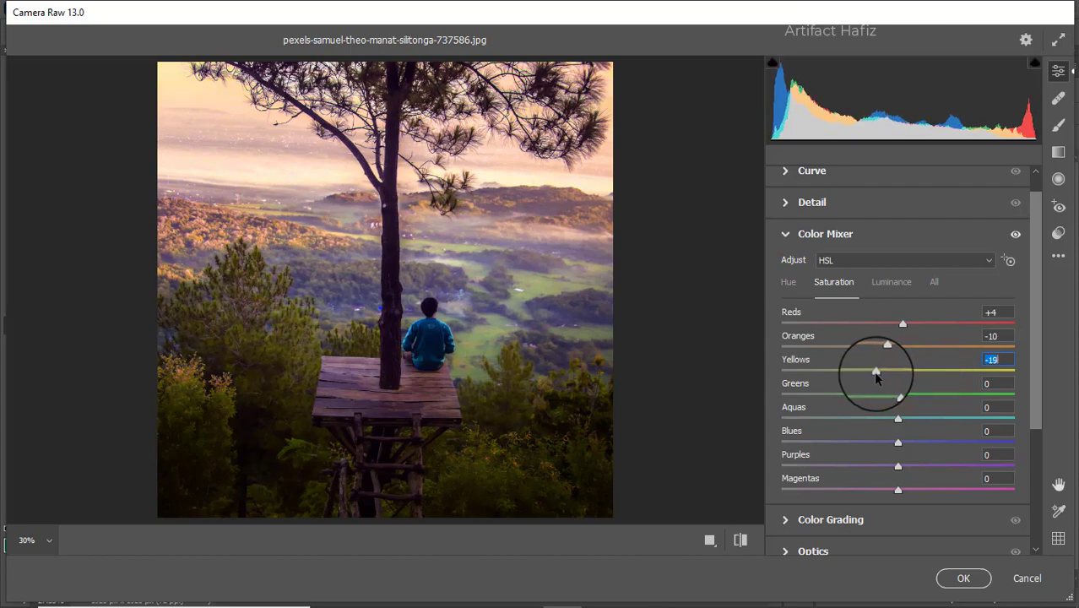
pyautogui.moveTo(937, 372); pyautogui.dragTo(699, 388)
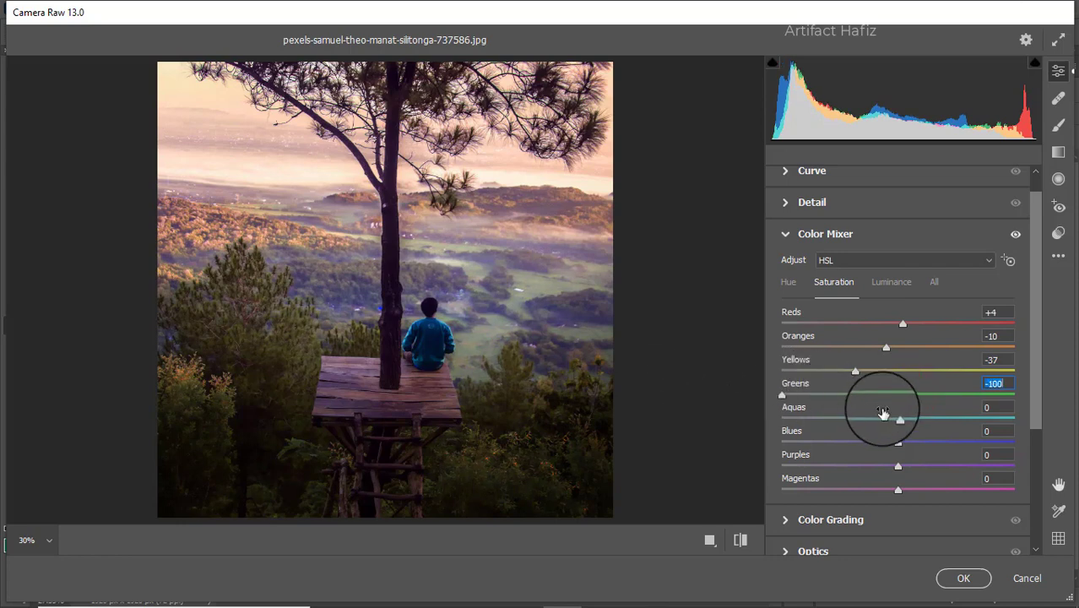
pyautogui.moveTo(899, 419)
pyautogui.mouseDown()
pyautogui.moveTo(953, 422)
pyautogui.moveTo(909, 419)
pyautogui.moveTo(935, 444)
pyautogui.mouseUp()
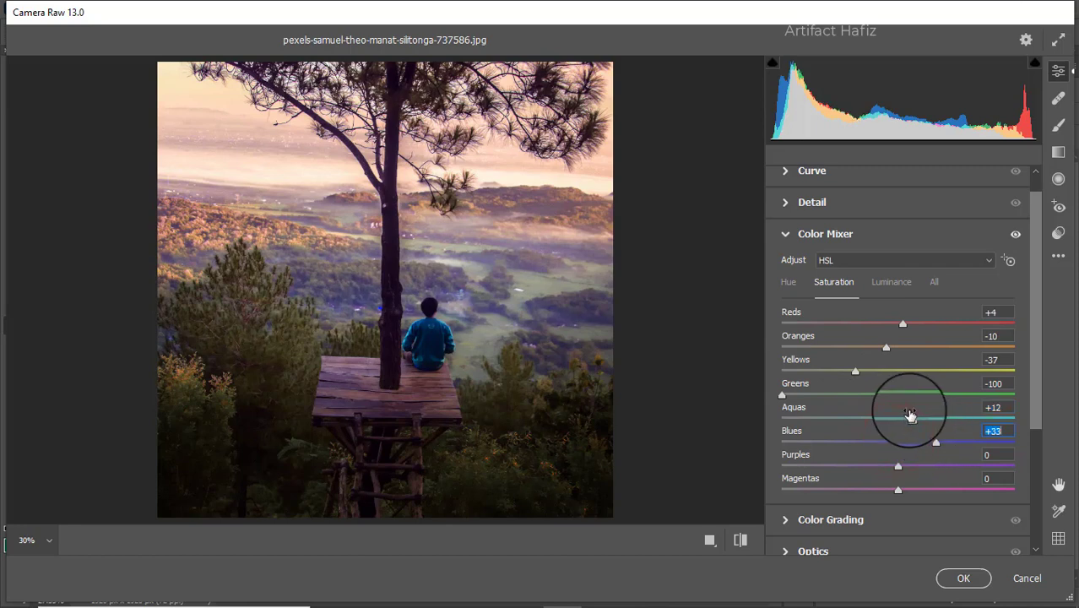
pyautogui.scroll(-1, 886, 404)
pyautogui.scroll(-2, 861, 405)
# Set the Effects vignetting to -16 to darken the photo's edges
pyautogui.click(804, 505)
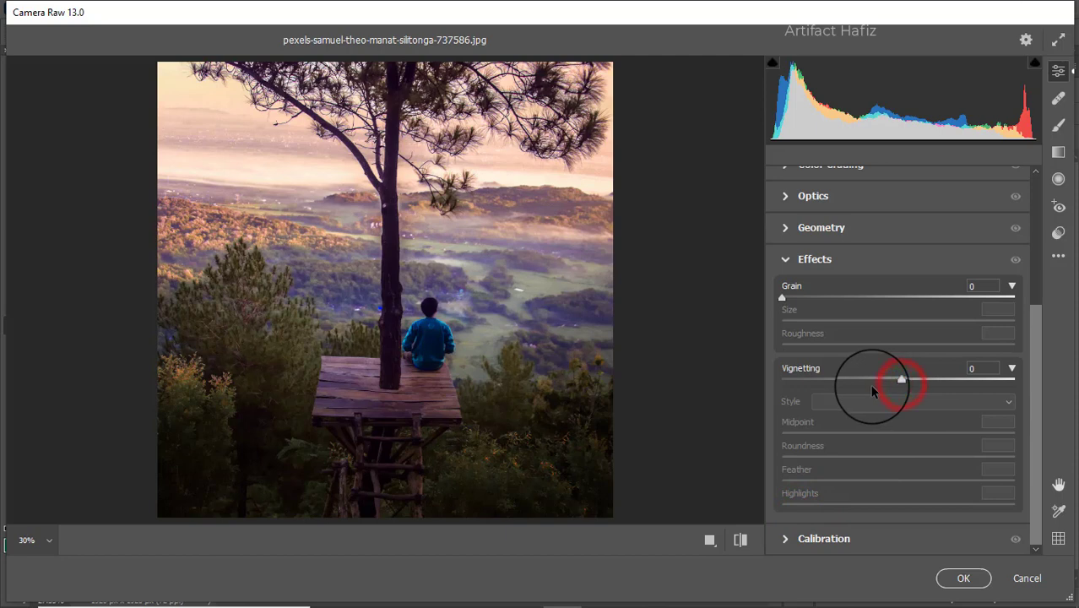
pyautogui.moveTo(899, 382)
pyautogui.mouseDown()
pyautogui.moveTo(855, 382)
pyautogui.moveTo(880, 382)
pyautogui.mouseUp()
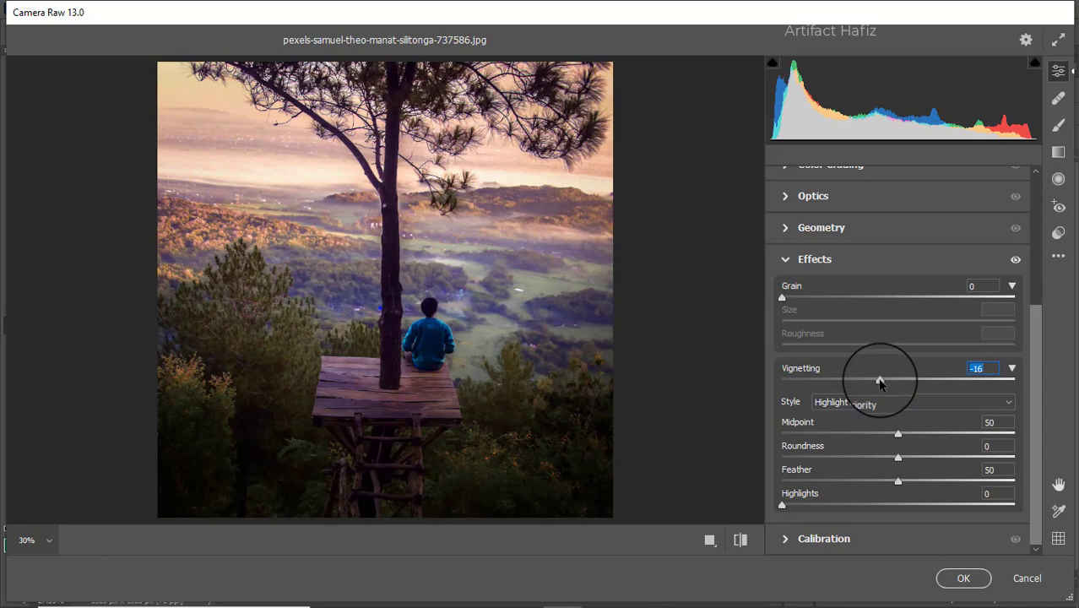
# Add a narrow radial filter over the seated person with Exposure +1.10
pyautogui.click(1059, 180)
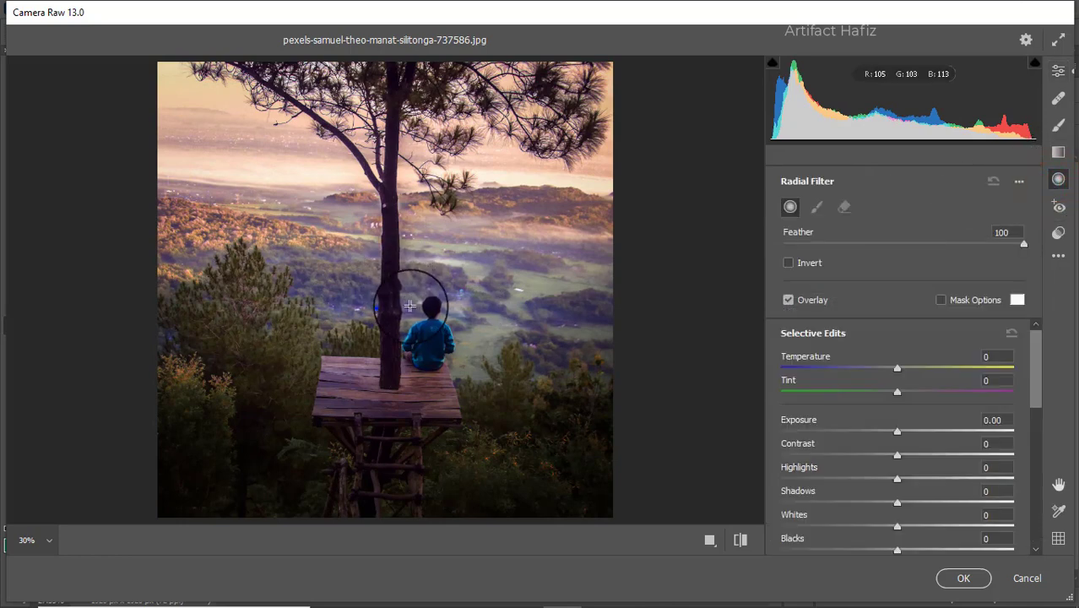
pyautogui.moveTo(411, 307); pyautogui.dragTo(483, 390)
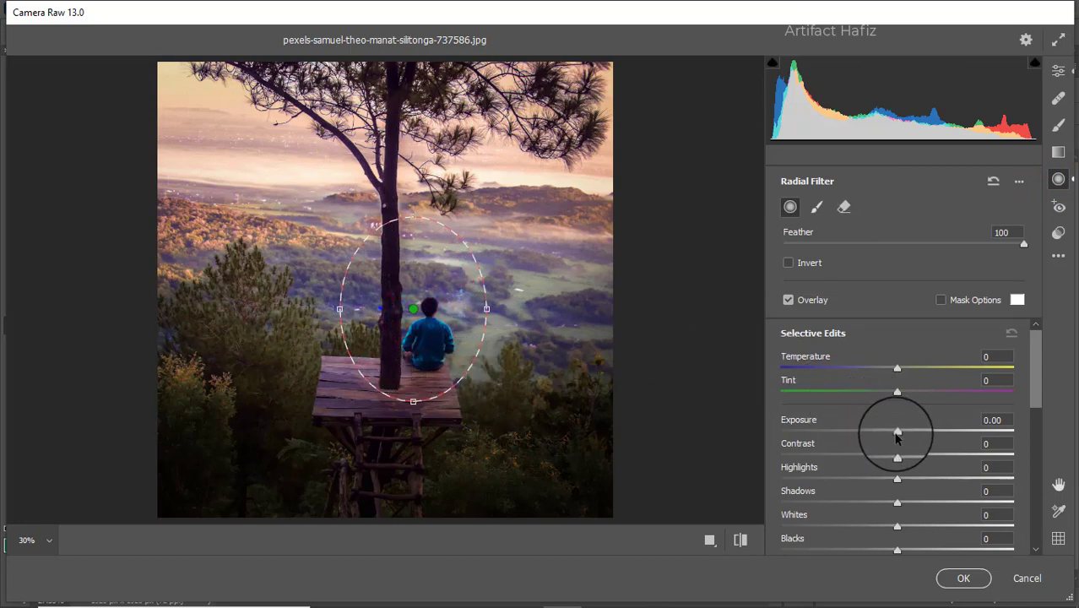
pyautogui.moveTo(898, 431); pyautogui.dragTo(929, 433)
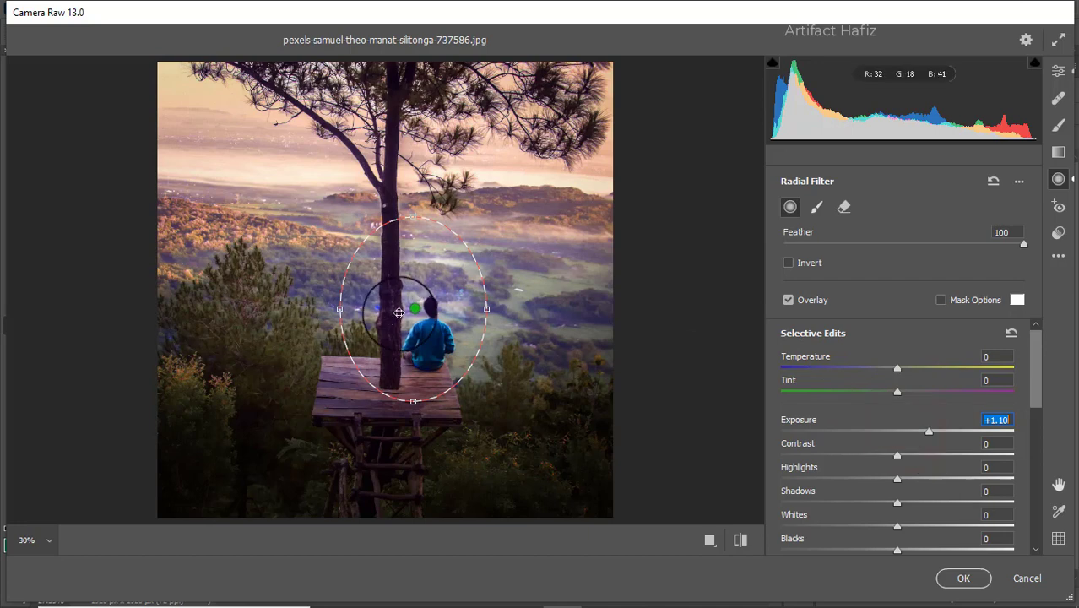
pyautogui.moveTo(414, 309)
pyautogui.mouseDown()
pyautogui.moveTo(426, 353)
pyautogui.moveTo(429, 343)
pyautogui.mouseUp()
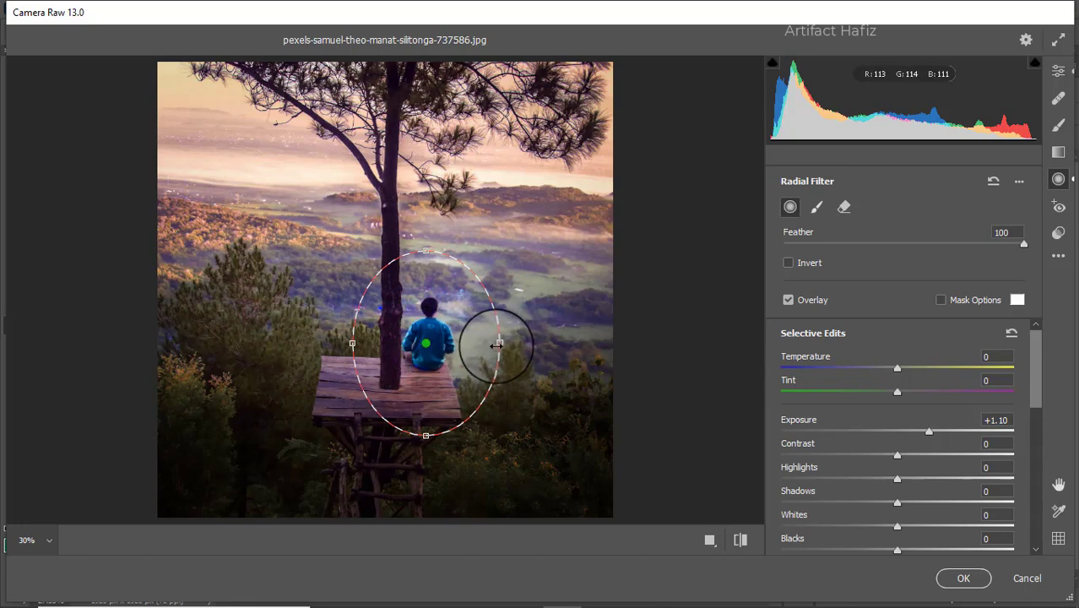
pyautogui.moveTo(499, 342); pyautogui.dragTo(480, 353)
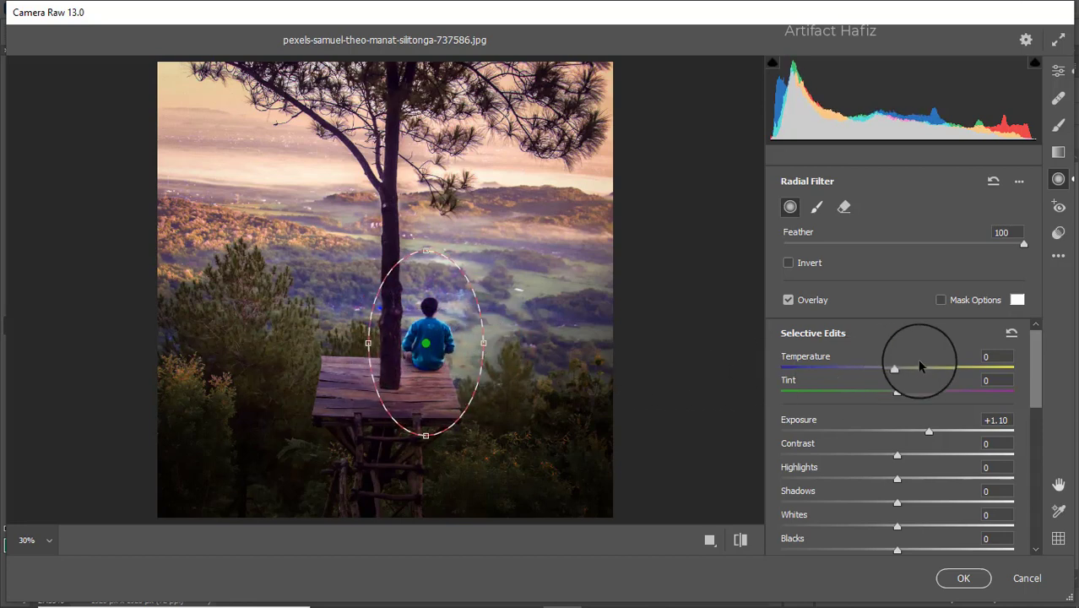
pyautogui.scroll(-3, 920, 364)
pyautogui.scroll(-3, 917, 362)
pyautogui.scroll(-3, 924, 381)
pyautogui.scroll(-1, 908, 418)
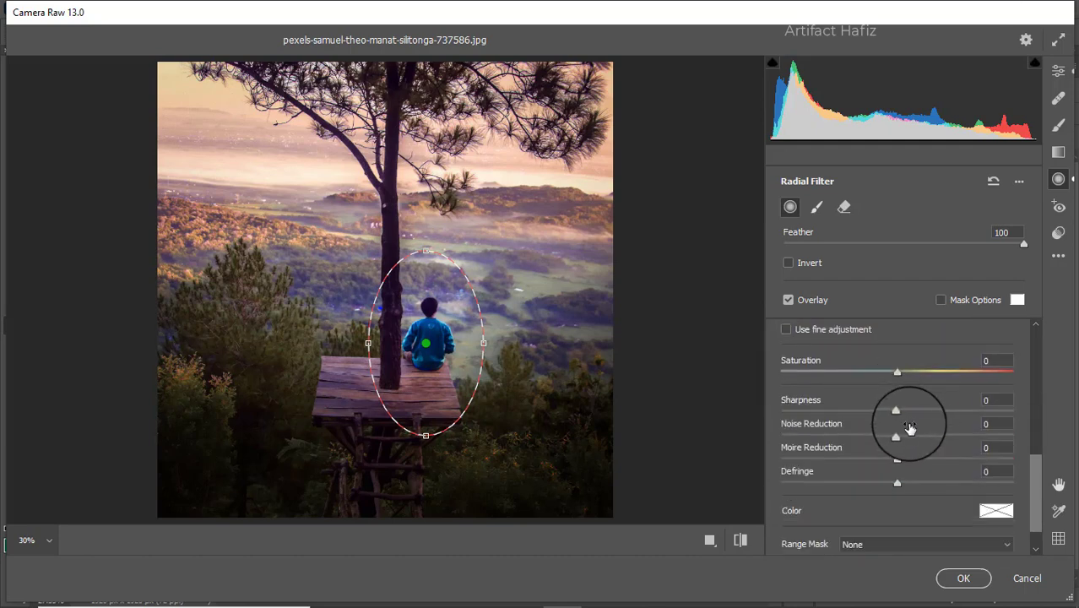
pyautogui.scroll(-1, 899, 389)
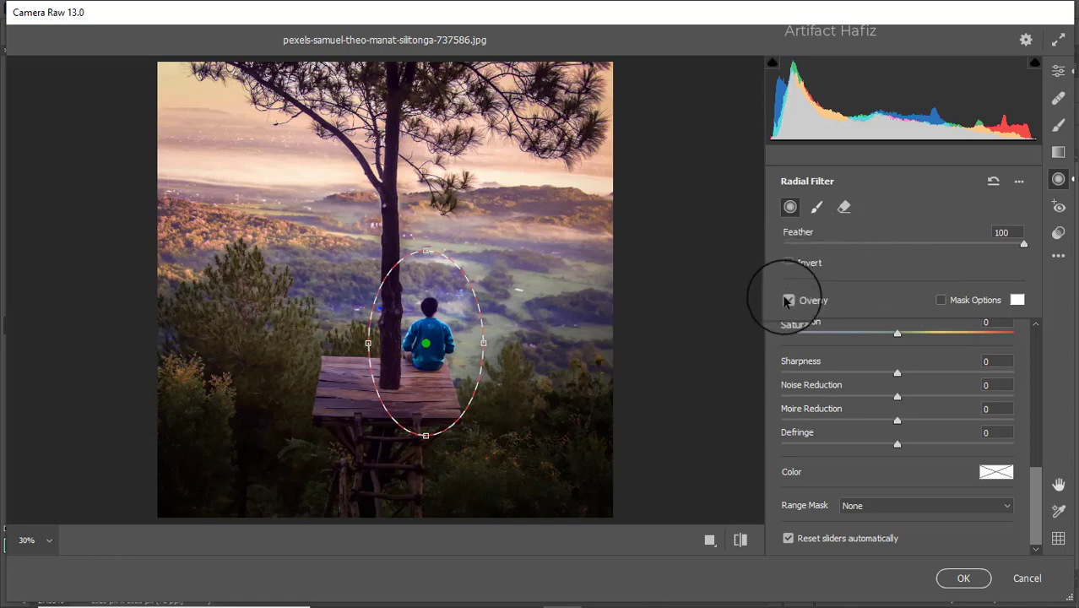
# Add a top-left graduated filter on the sky with Temperature -81 and Exposure -1.35
pyautogui.click(1058, 152)
pyautogui.moveTo(153, 64); pyautogui.dragTo(342, 267)
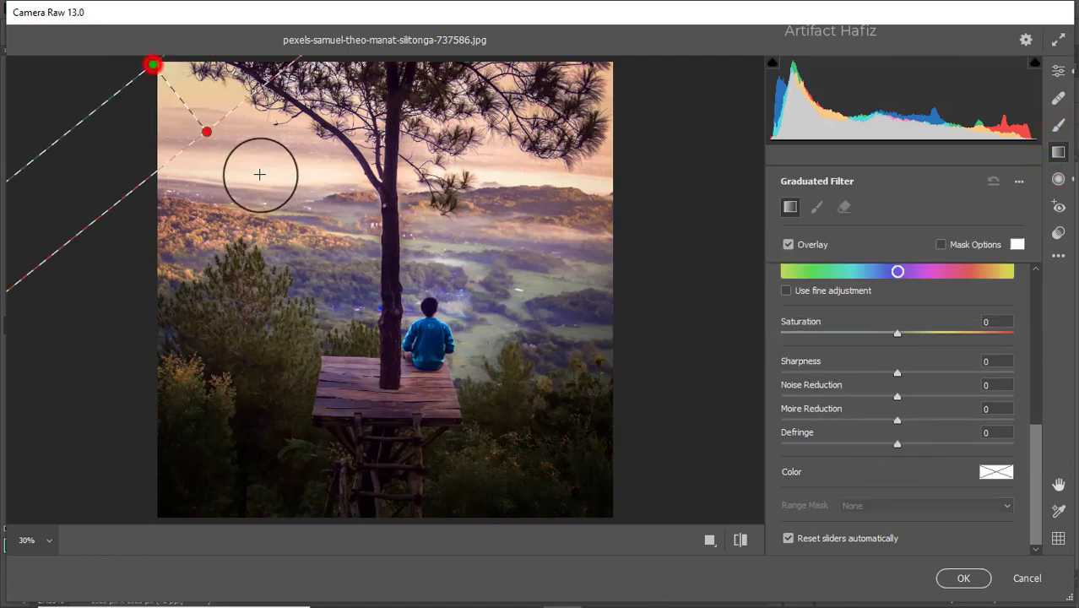
pyautogui.scroll(2, 912, 300)
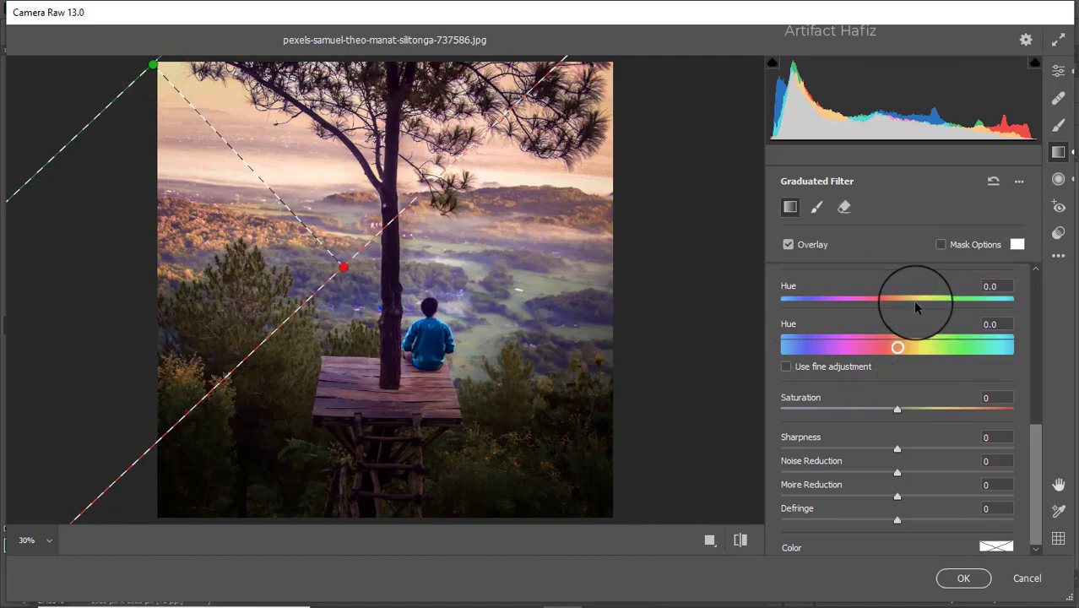
pyautogui.scroll(2, 912, 300)
pyautogui.scroll(4, 913, 299)
pyautogui.moveTo(896, 313); pyautogui.dragTo(929, 317)
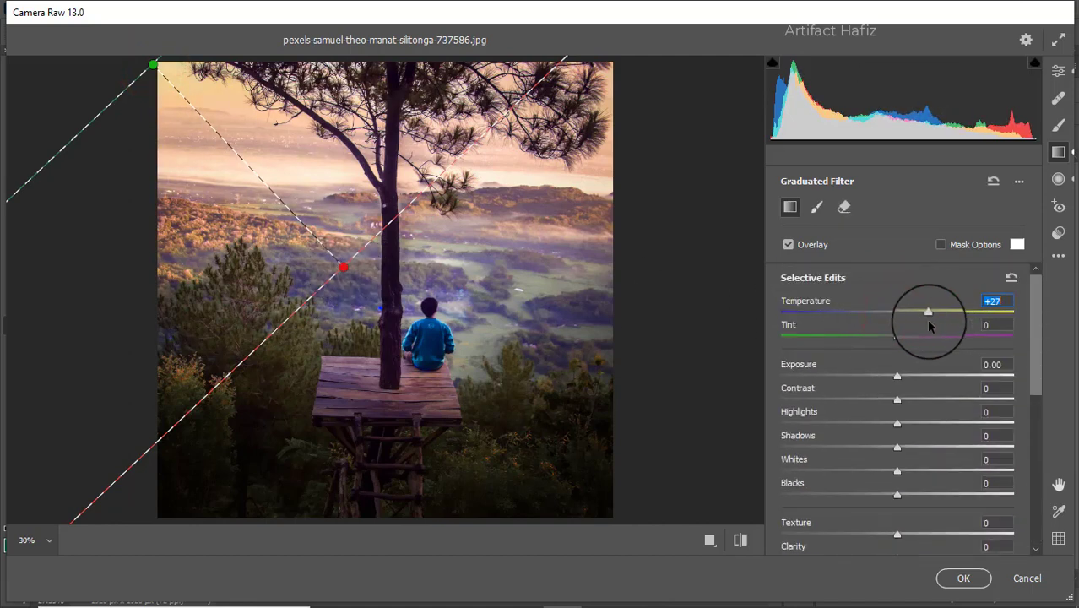
pyautogui.moveTo(897, 377)
pyautogui.mouseDown()
pyautogui.moveTo(847, 381)
pyautogui.moveTo(869, 372)
pyautogui.mouseUp()
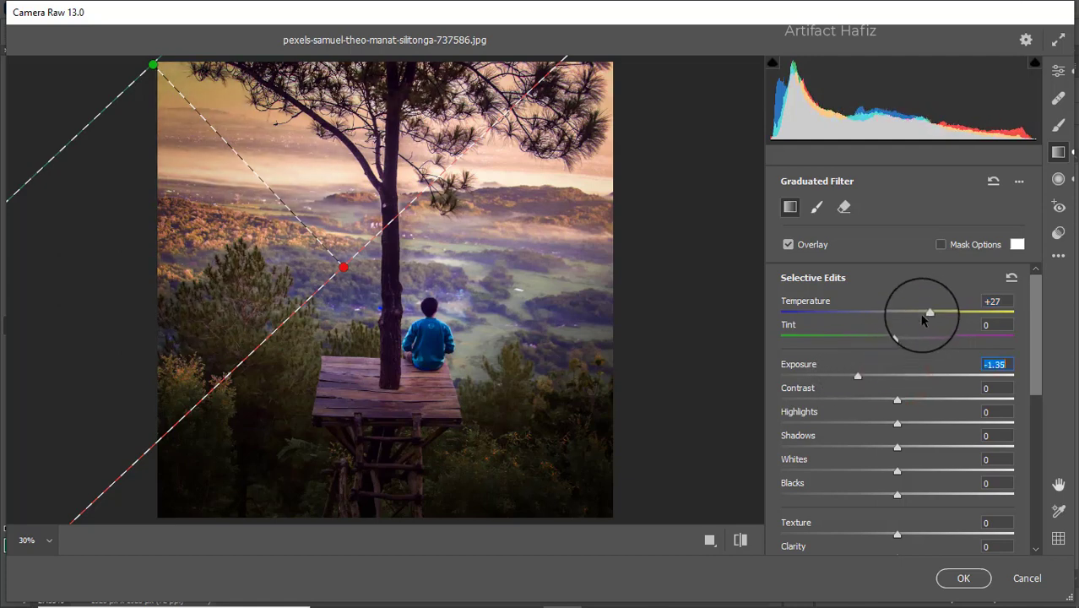
pyautogui.moveTo(923, 319); pyautogui.dragTo(802, 310)
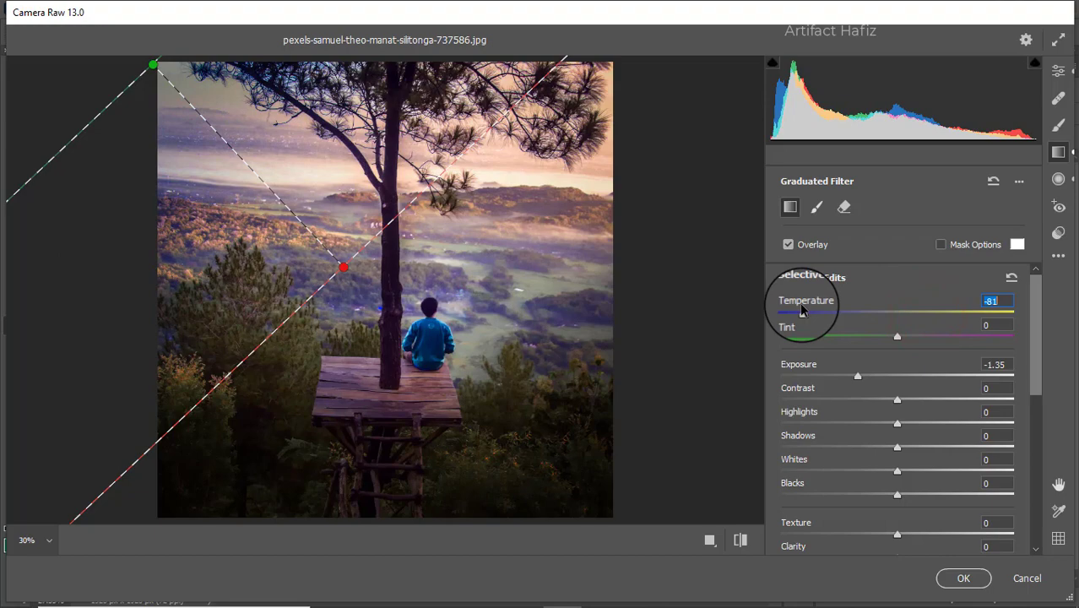
# Add a second graduated filter from the top-right corner, angled down toward the seated person
pyautogui.moveTo(647, 78)
pyautogui.mouseDown()
pyautogui.moveTo(377, 199)
pyautogui.moveTo(331, 259)
pyautogui.mouseUp()
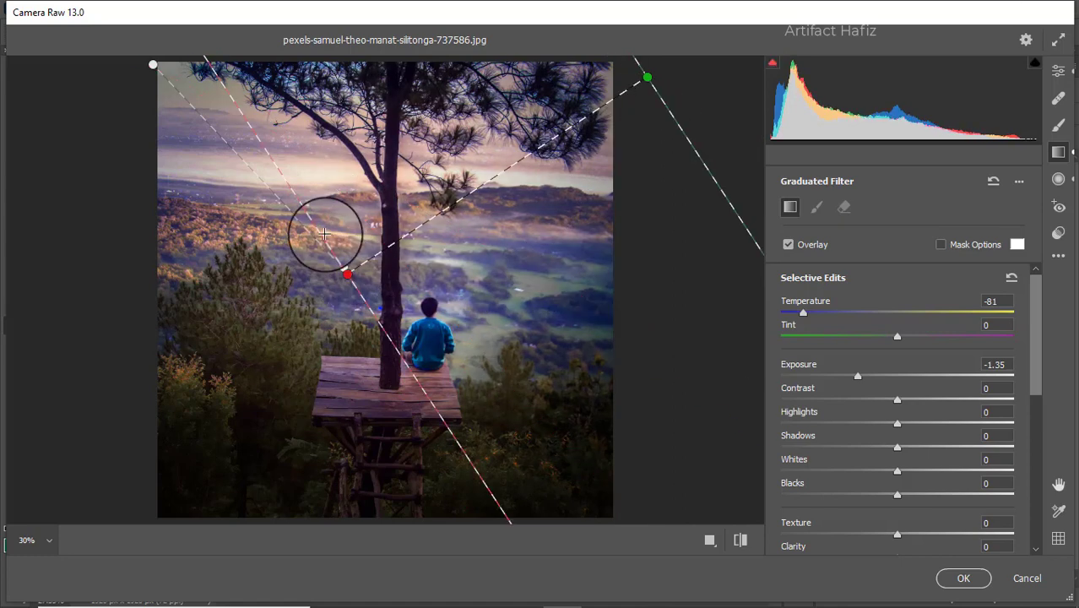
pyautogui.moveTo(331, 259)
pyautogui.mouseDown()
pyautogui.moveTo(319, 221)
pyautogui.moveTo(327, 226)
pyautogui.mouseUp()
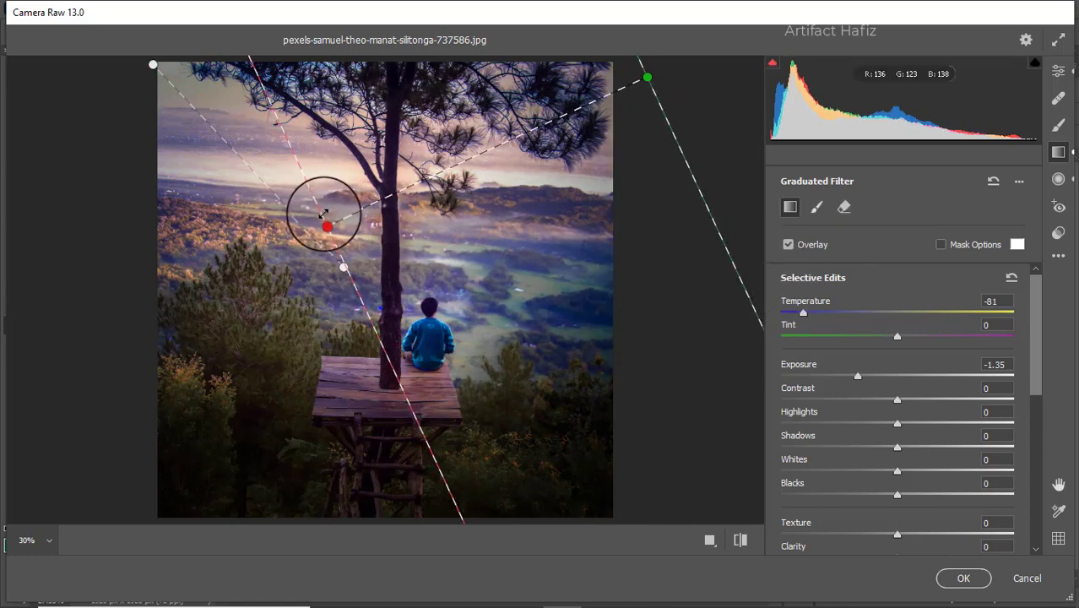
pyautogui.moveTo(328, 229); pyautogui.dragTo(428, 309)
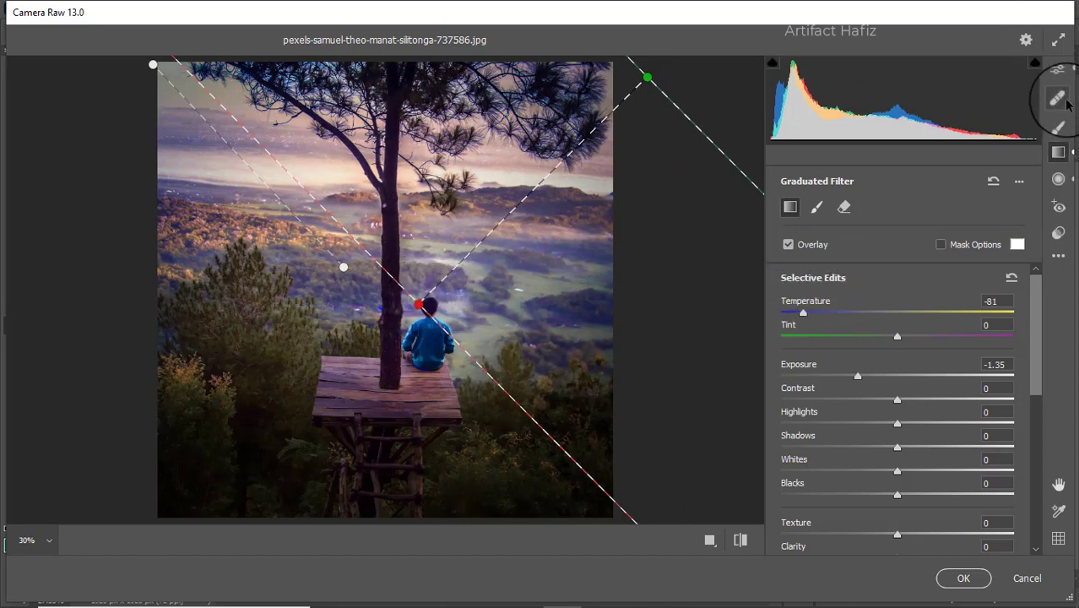
pyautogui.click(1057, 72)
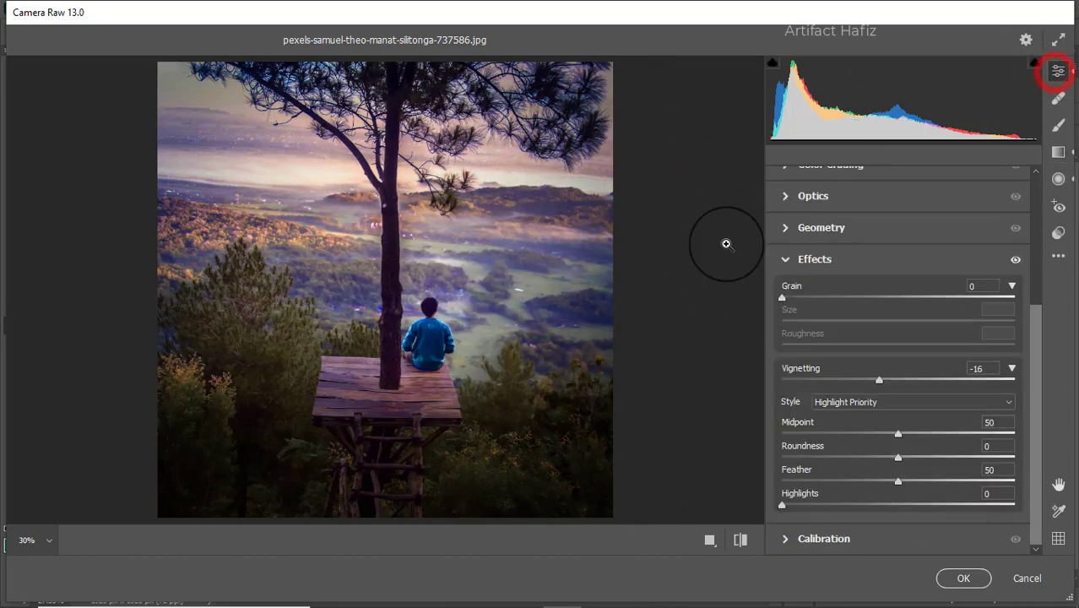
# Compare before and after, delete both graduated filters, and apply the Camera Raw edits
pyautogui.click(710, 539)
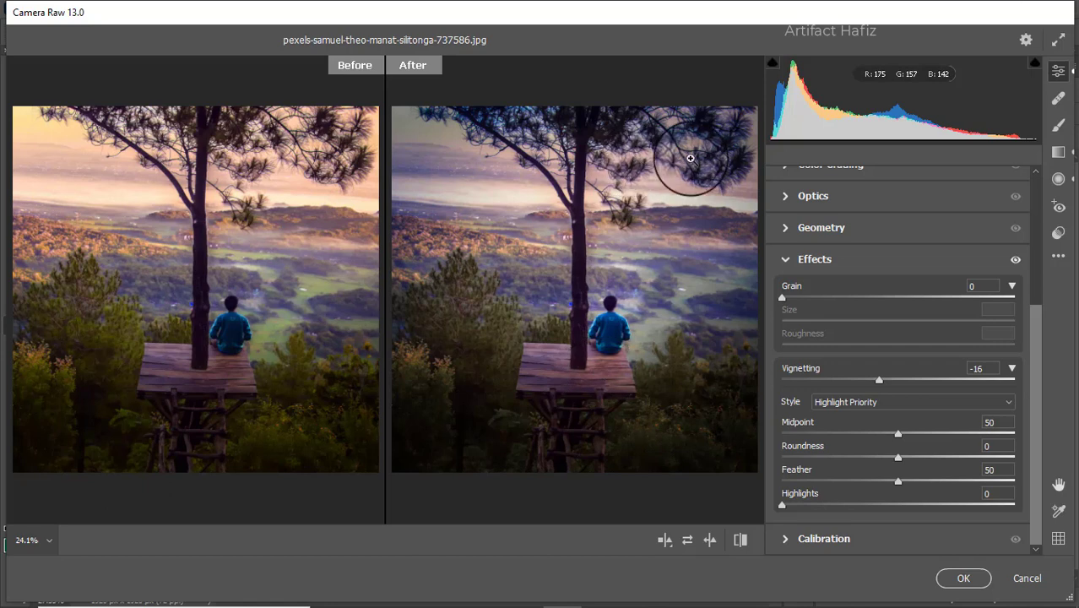
pyautogui.click(1058, 152)
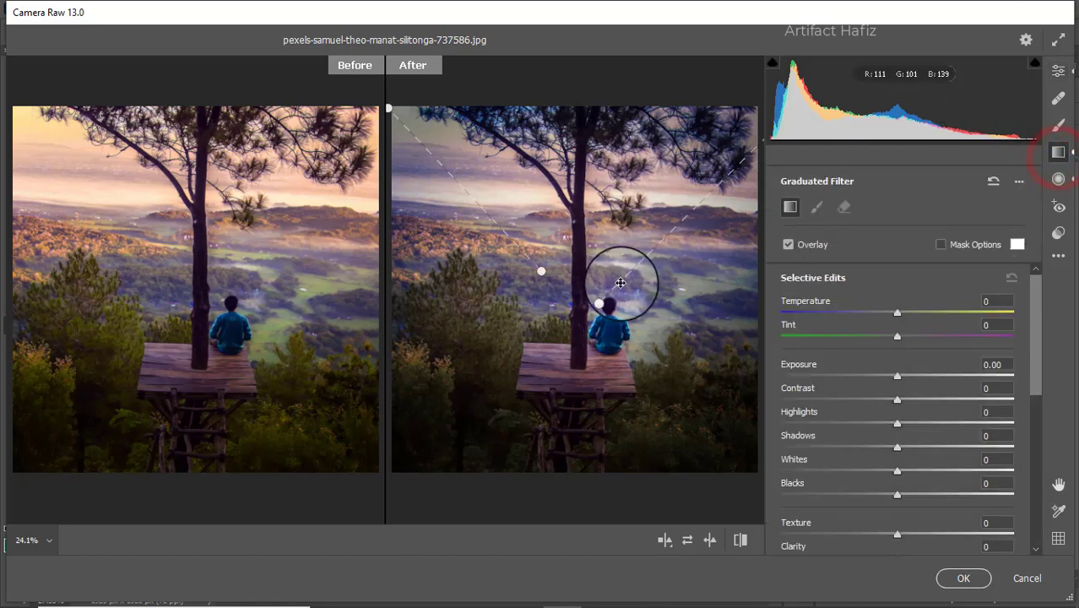
pyautogui.click(602, 302)
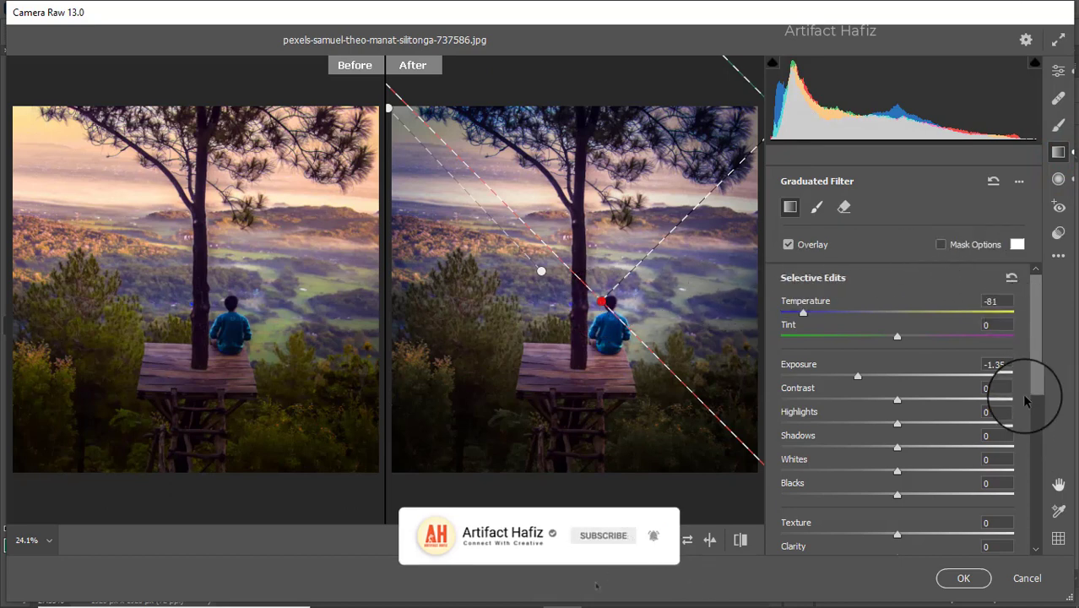
pyautogui.press('Delete')
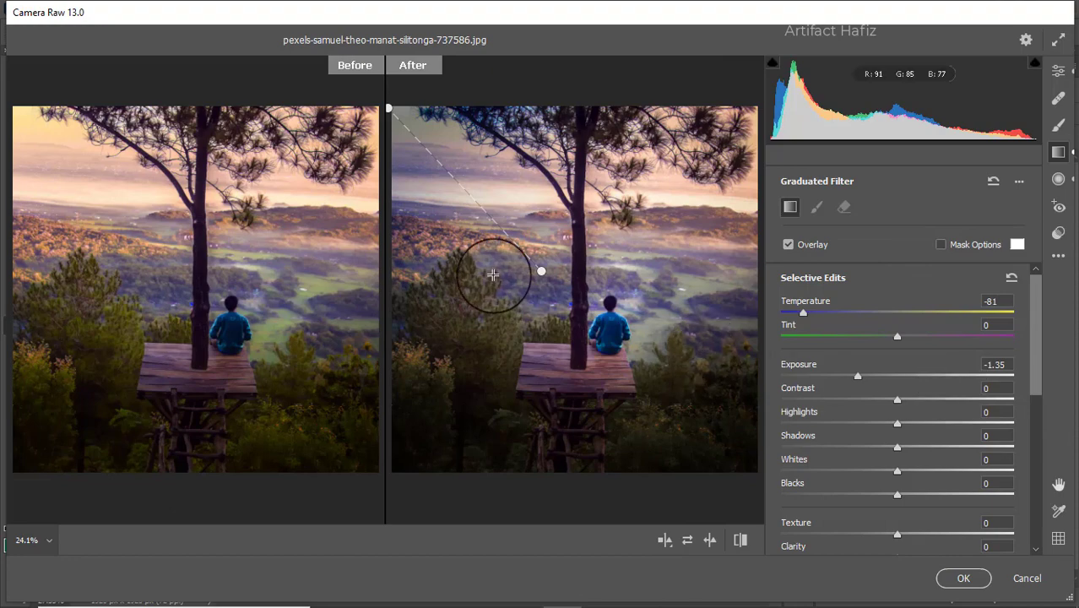
pyautogui.click(541, 274)
pyautogui.press('Delete')
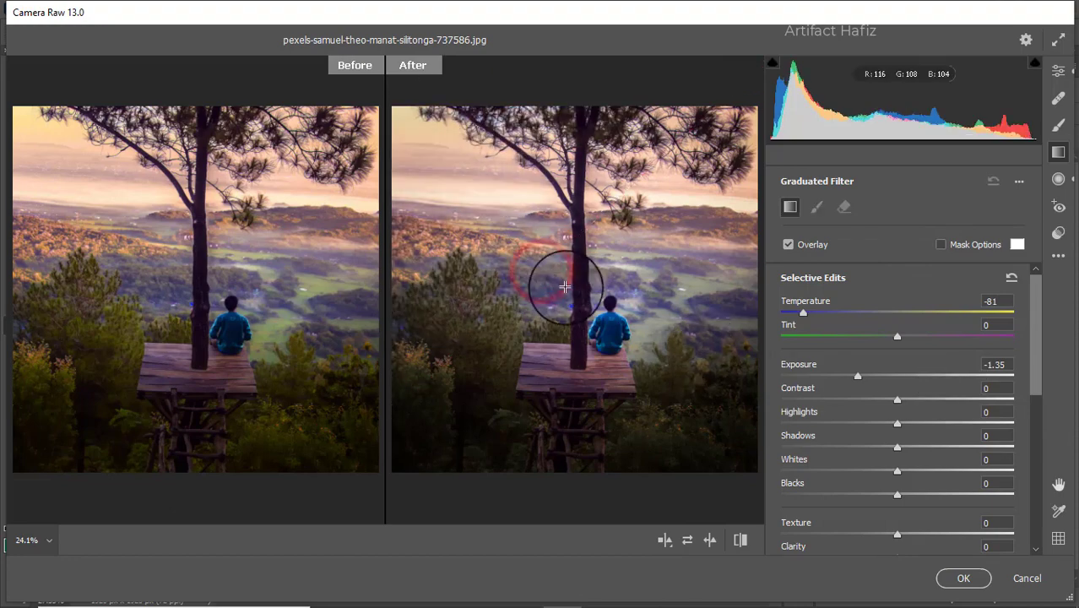
pyautogui.click(963, 579)
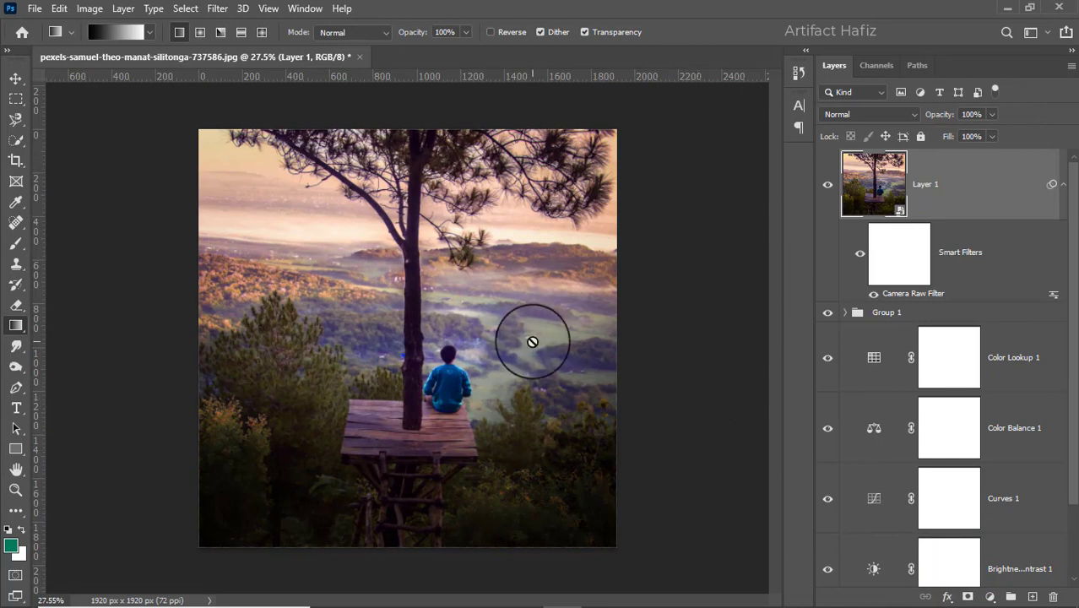
# Launch Nik Collection's Color Efex Pro 4 on Layer 1 from the Filter menu
pyautogui.click(217, 8)
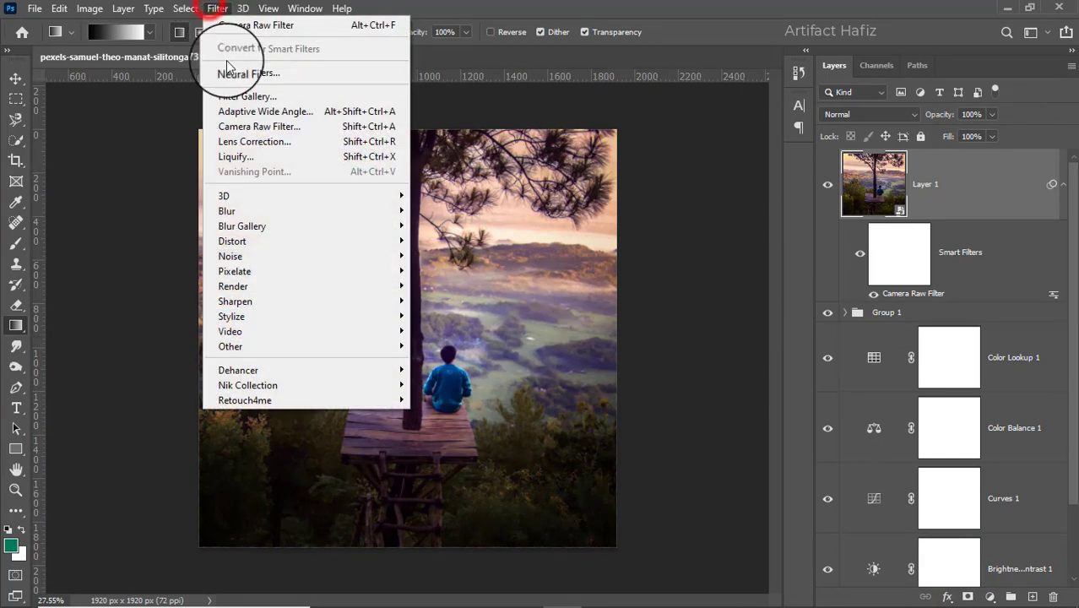
pyautogui.moveTo(248, 385)
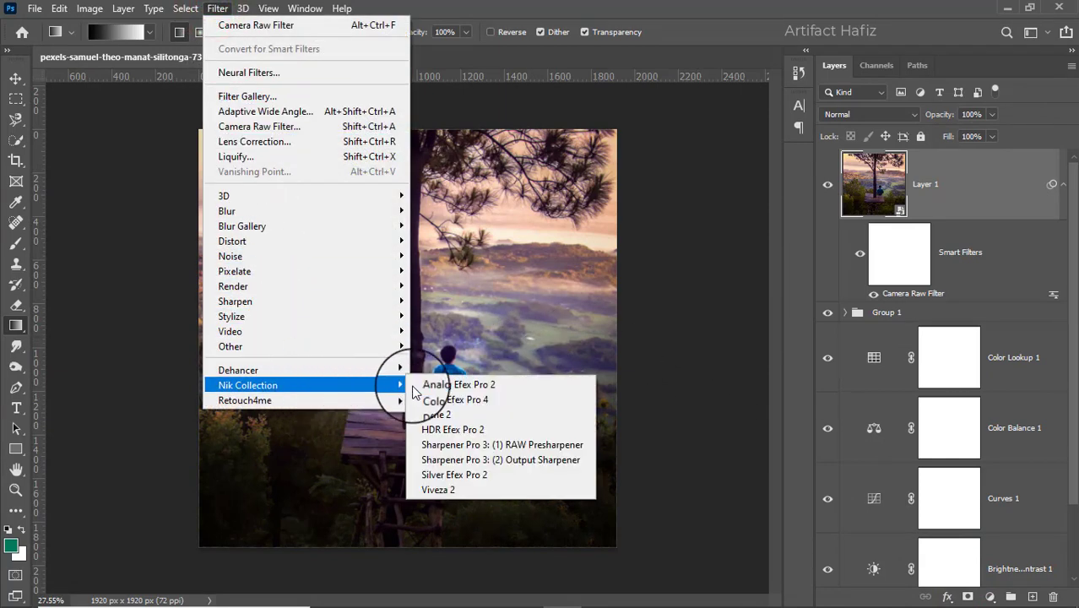
pyautogui.click(445, 402)
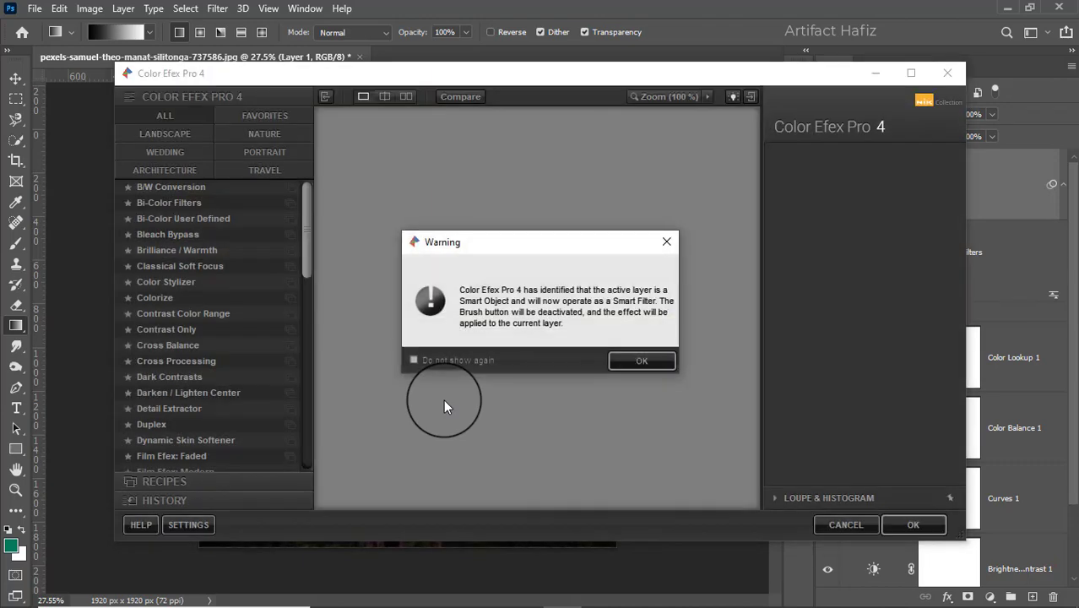
# Apply Cross Processing with method C04, compare it on and off, and return to Photoshop
pyautogui.click(644, 361)
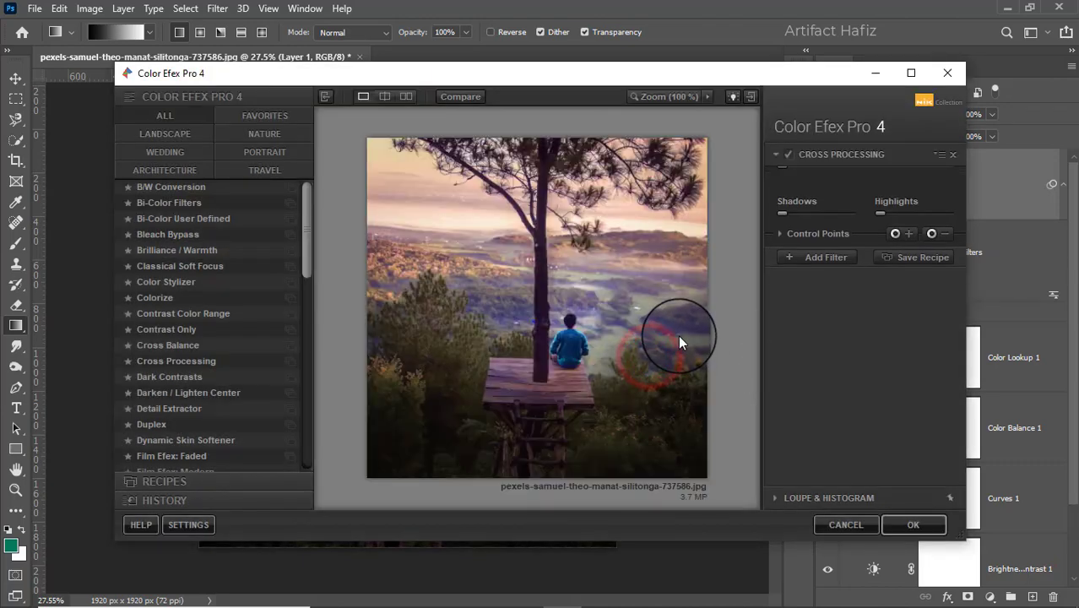
pyautogui.click(173, 360)
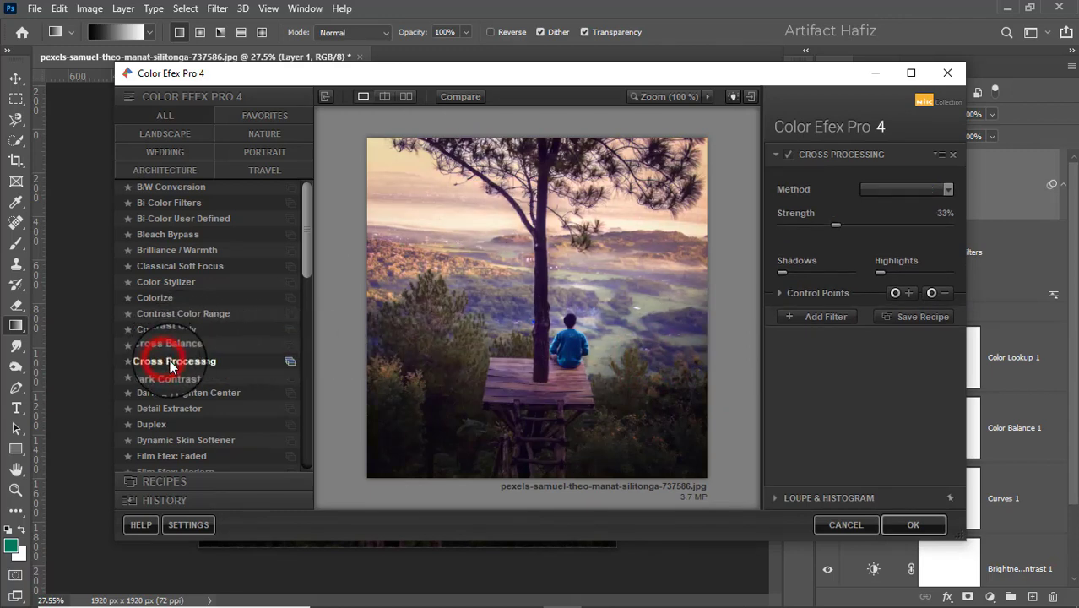
pyautogui.click(878, 190)
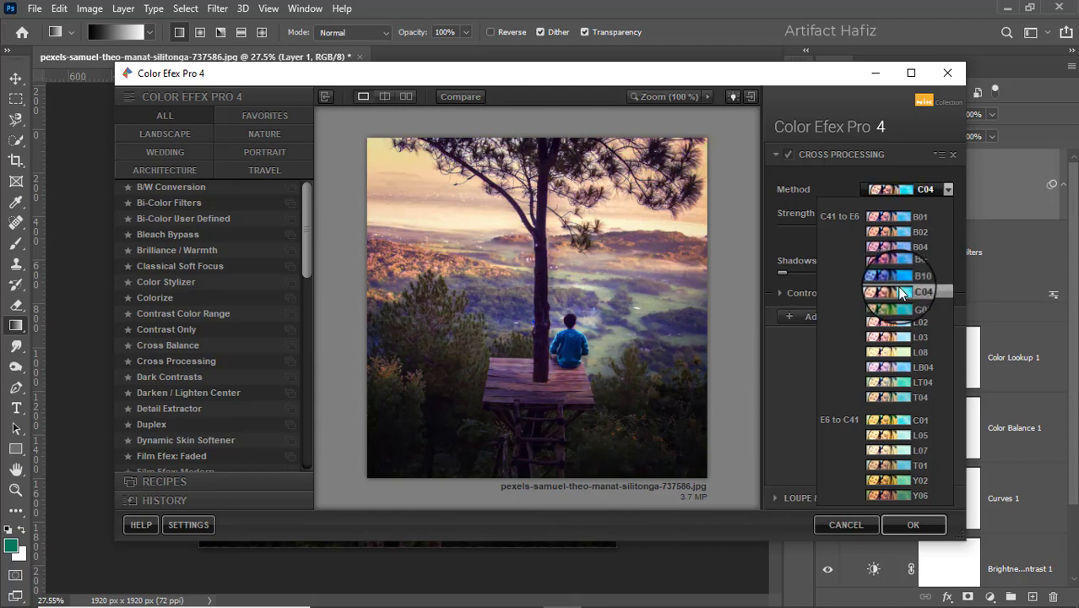
pyautogui.click(902, 293)
pyautogui.click(787, 154)
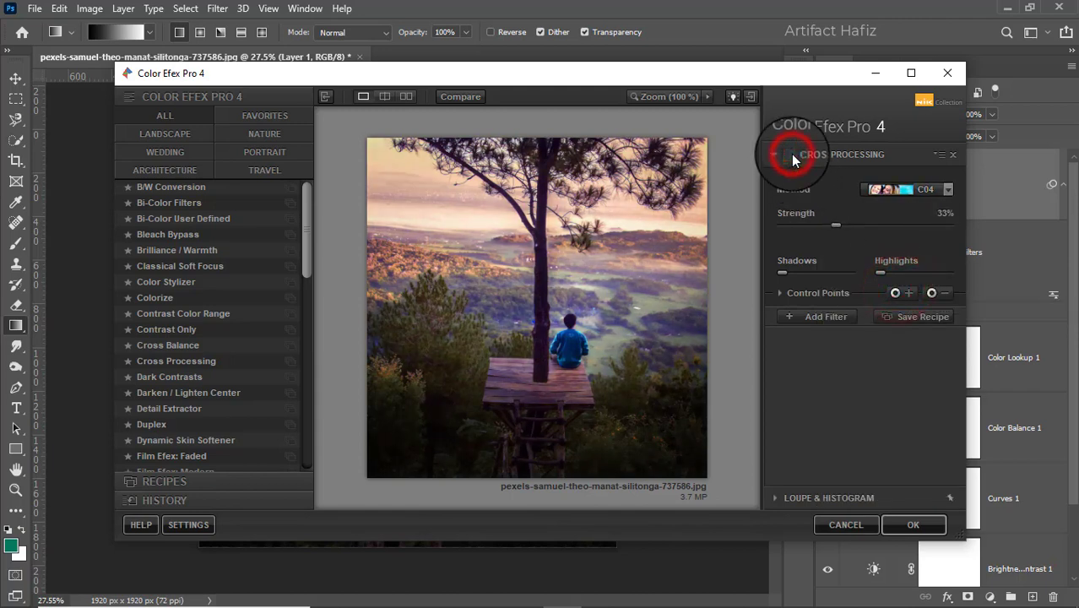
pyautogui.click(787, 154)
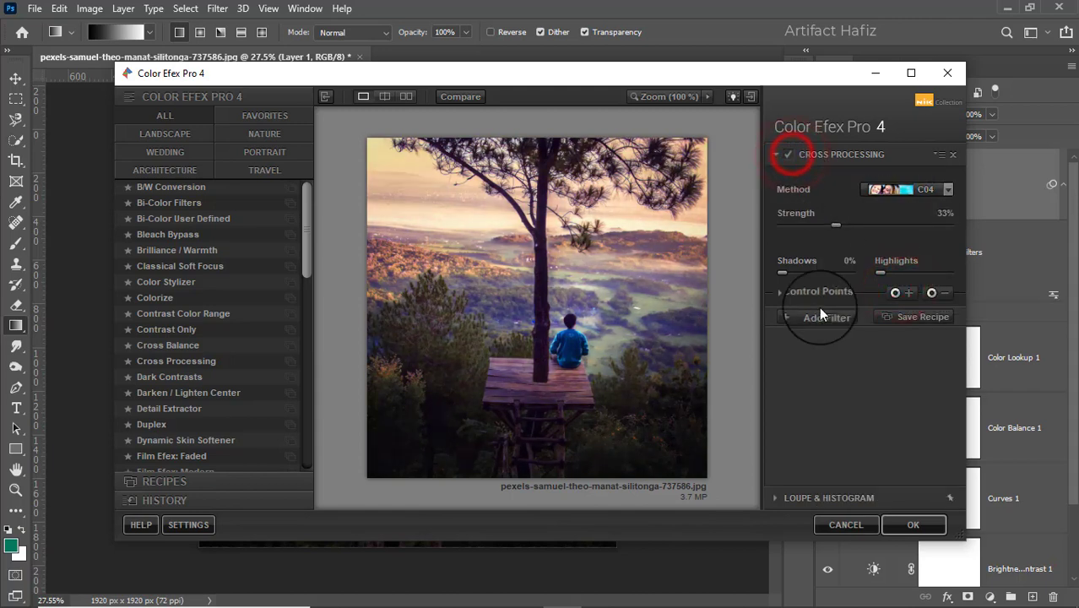
pyautogui.click(891, 523)
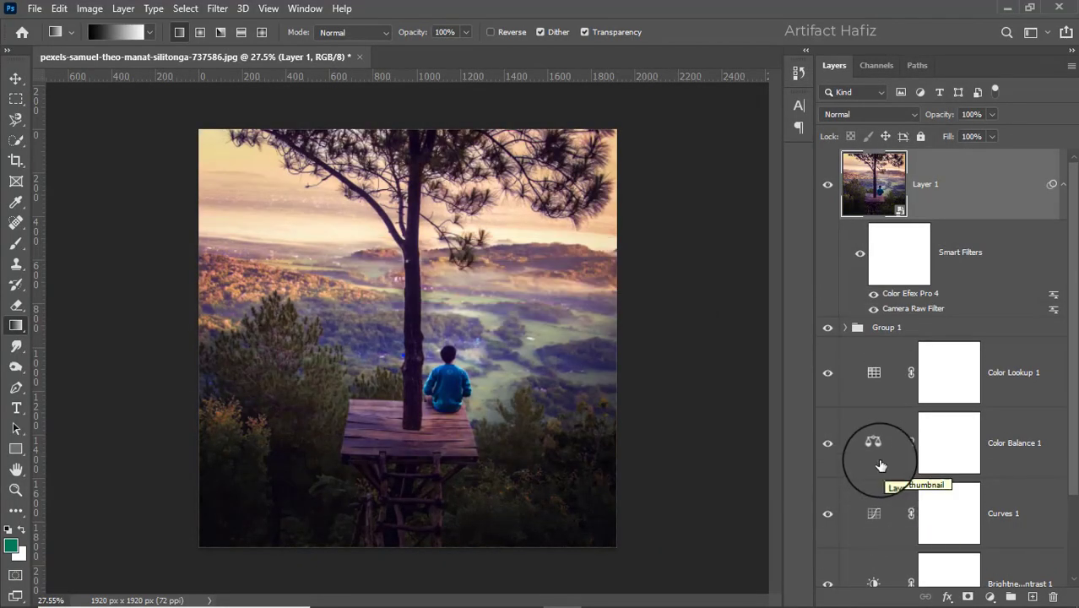
pyautogui.scroll(-2, 881, 466)
pyautogui.keyDown('alt'); pyautogui.click(827, 553); pyautogui.keyUp('alt')
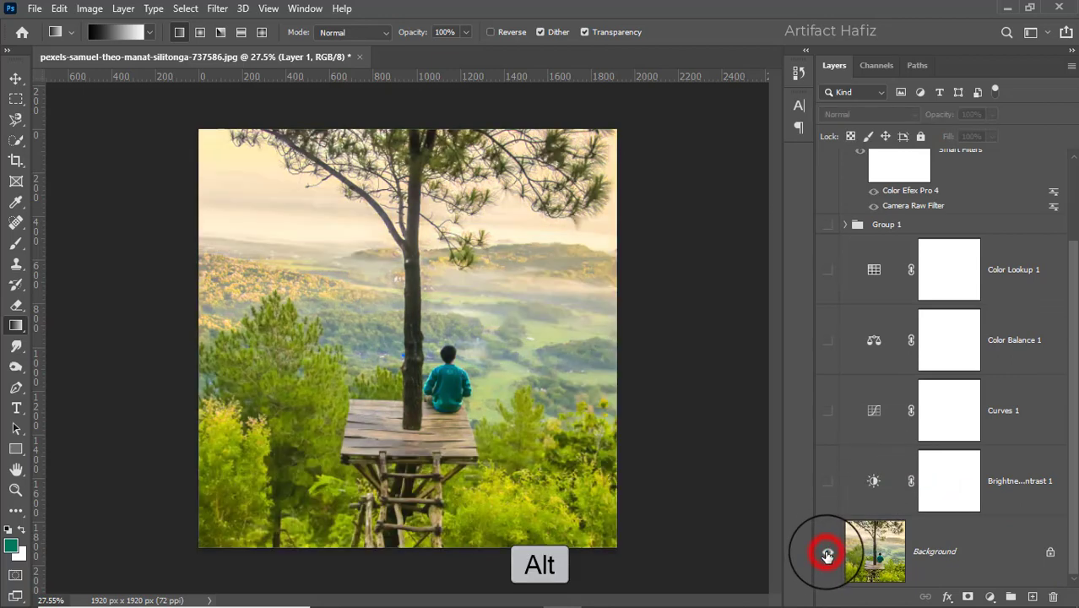
pyautogui.keyDown('alt'); pyautogui.click(828, 553); pyautogui.keyUp('alt')
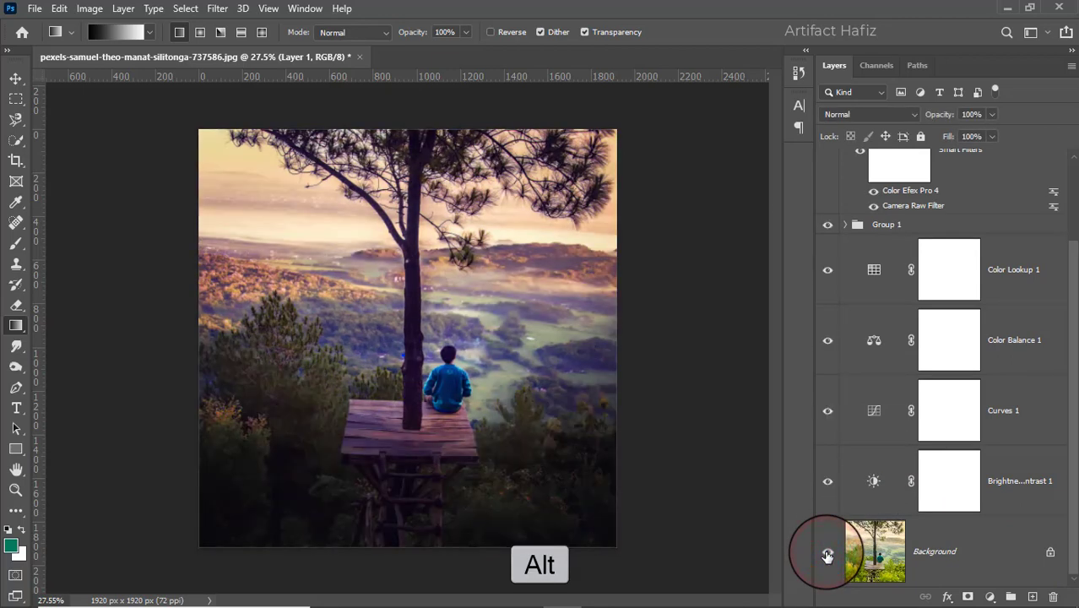
pyautogui.keyDown('alt'); pyautogui.click(828, 553); pyautogui.keyUp('alt')
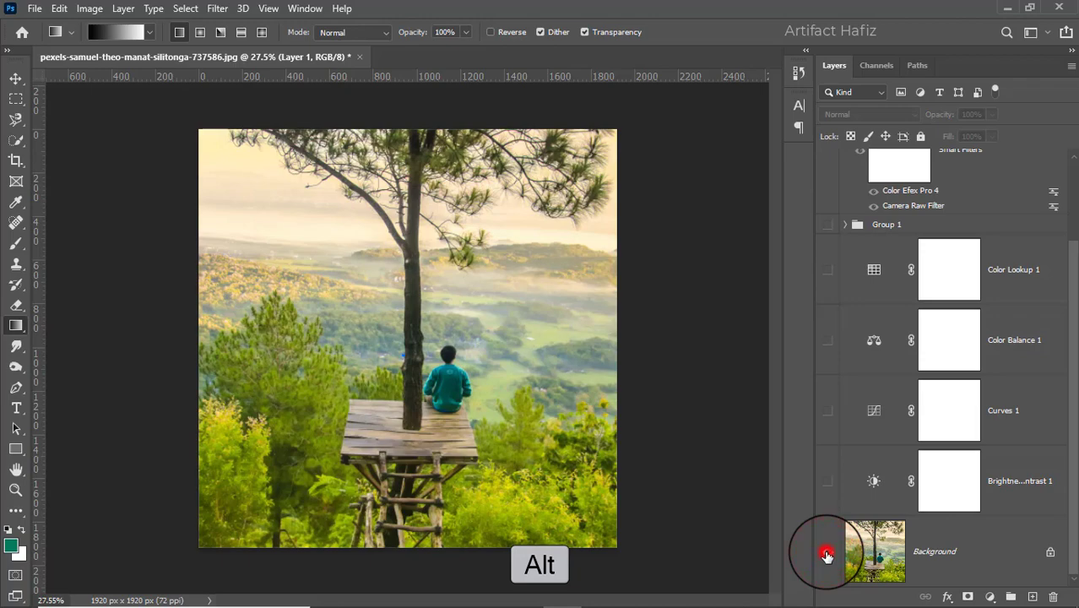
pyautogui.keyDown('alt'); pyautogui.click(827, 553); pyautogui.keyUp('alt')
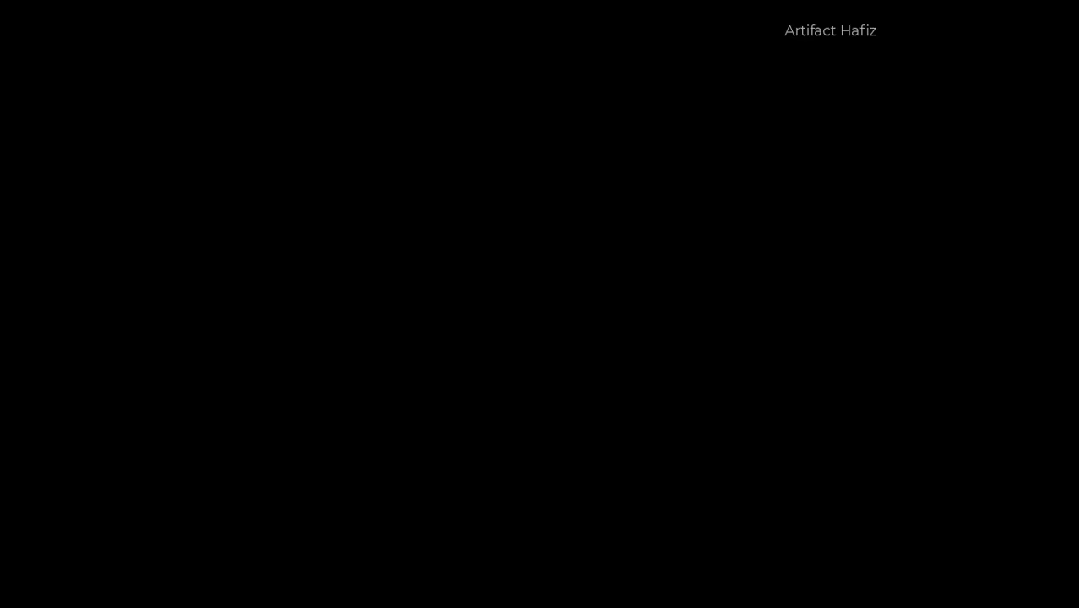